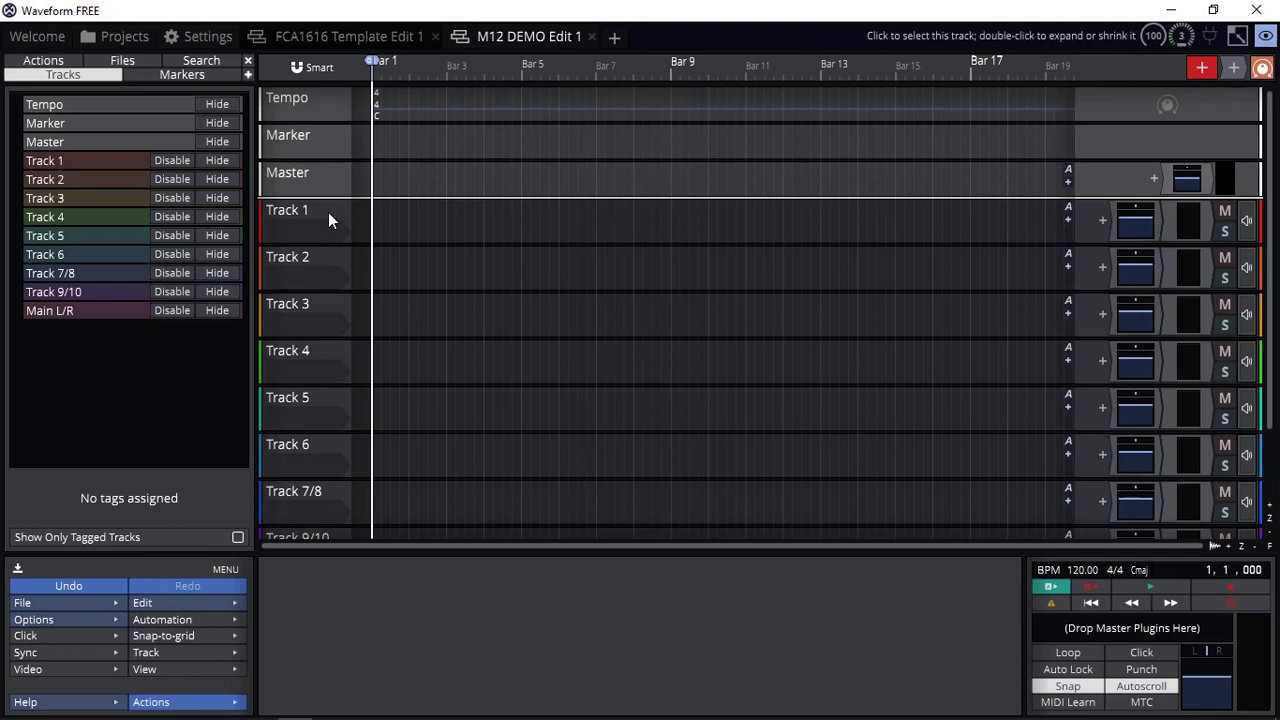
scroll(337, 455, down, 1)
scroll(339, 456, down, 3)
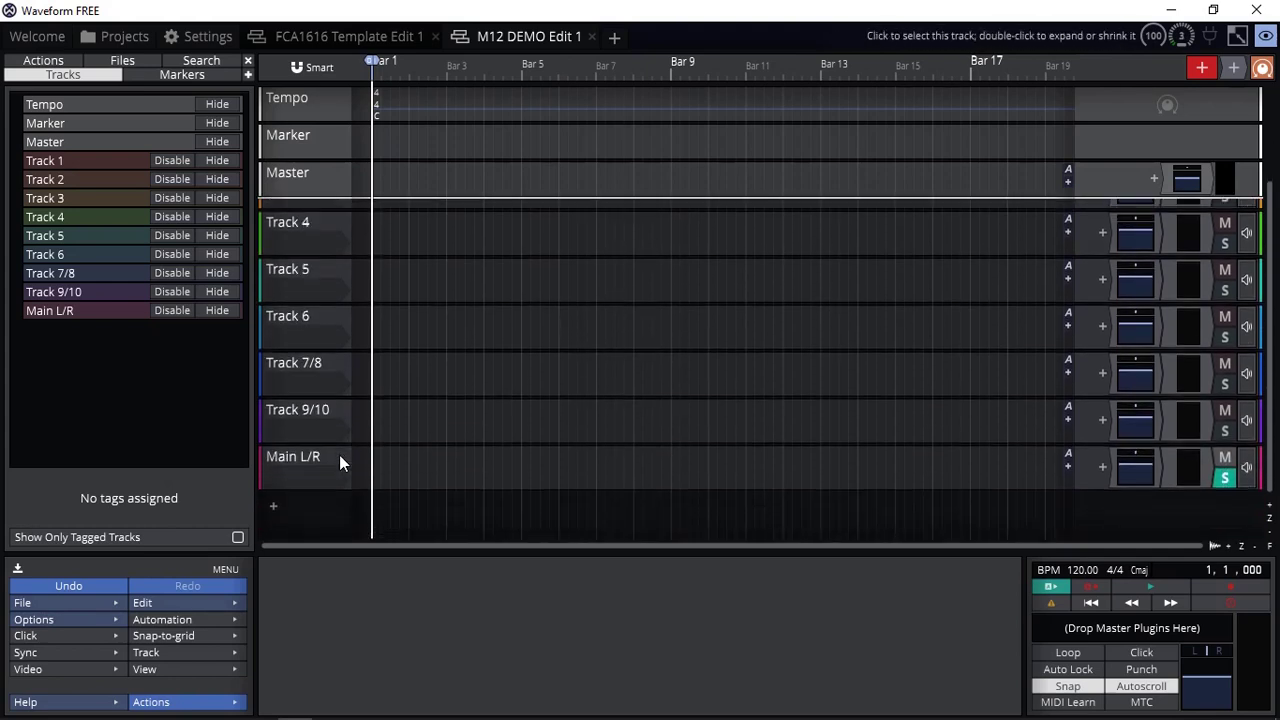
scroll(335, 456, up, 4)
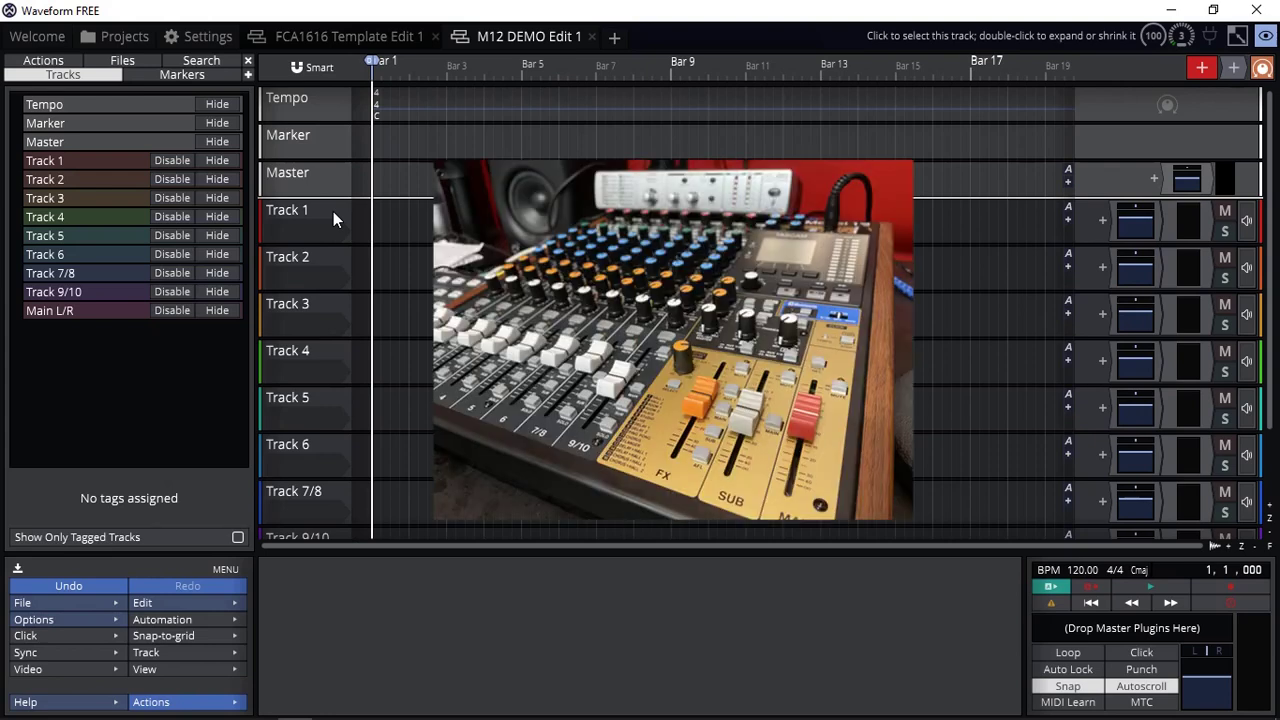
scroll(333, 211, down, 4)
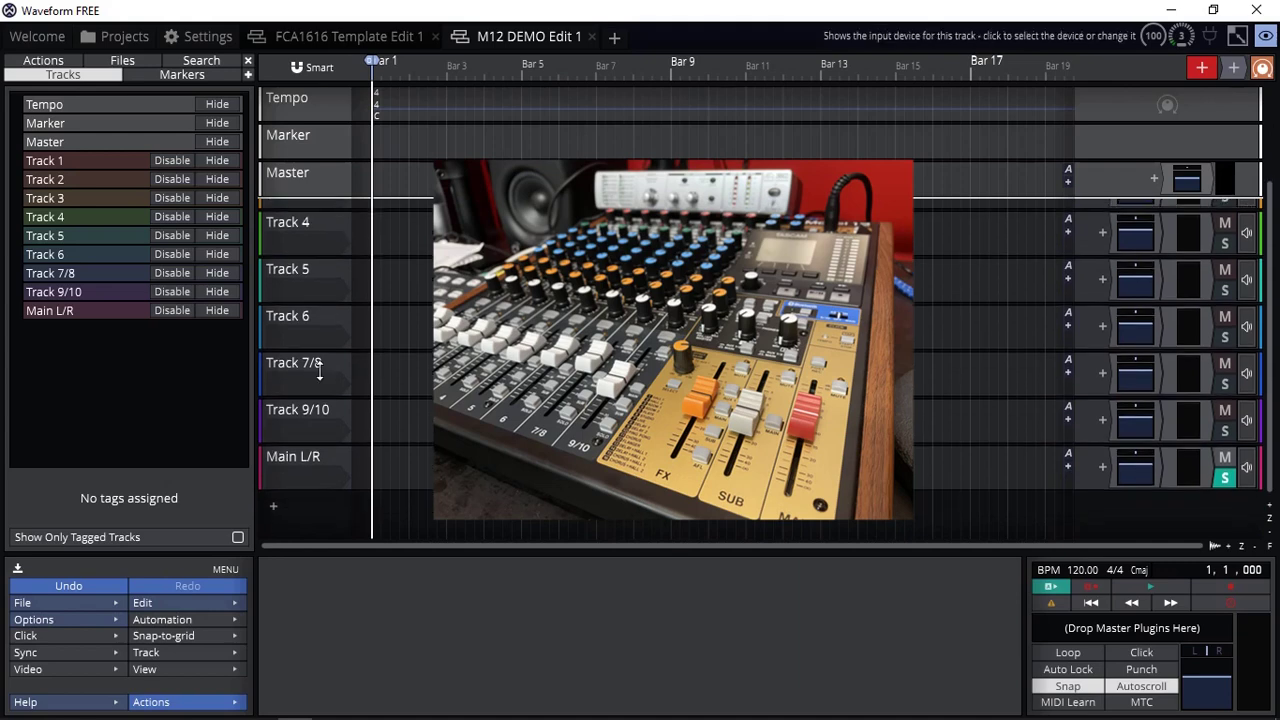
scroll(322, 450, up, 1)
scroll(323, 450, up, 3)
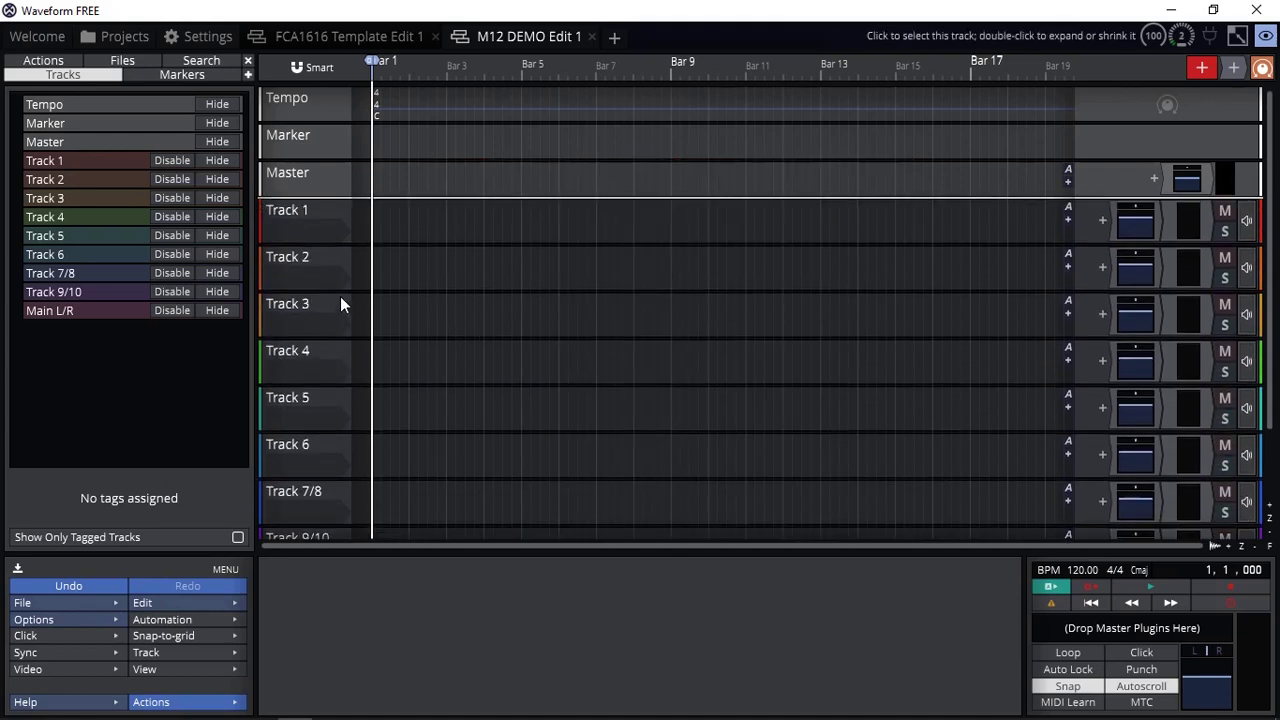
Set Track 1's input to IN 1, arm it, and review its output destination
click(298, 233)
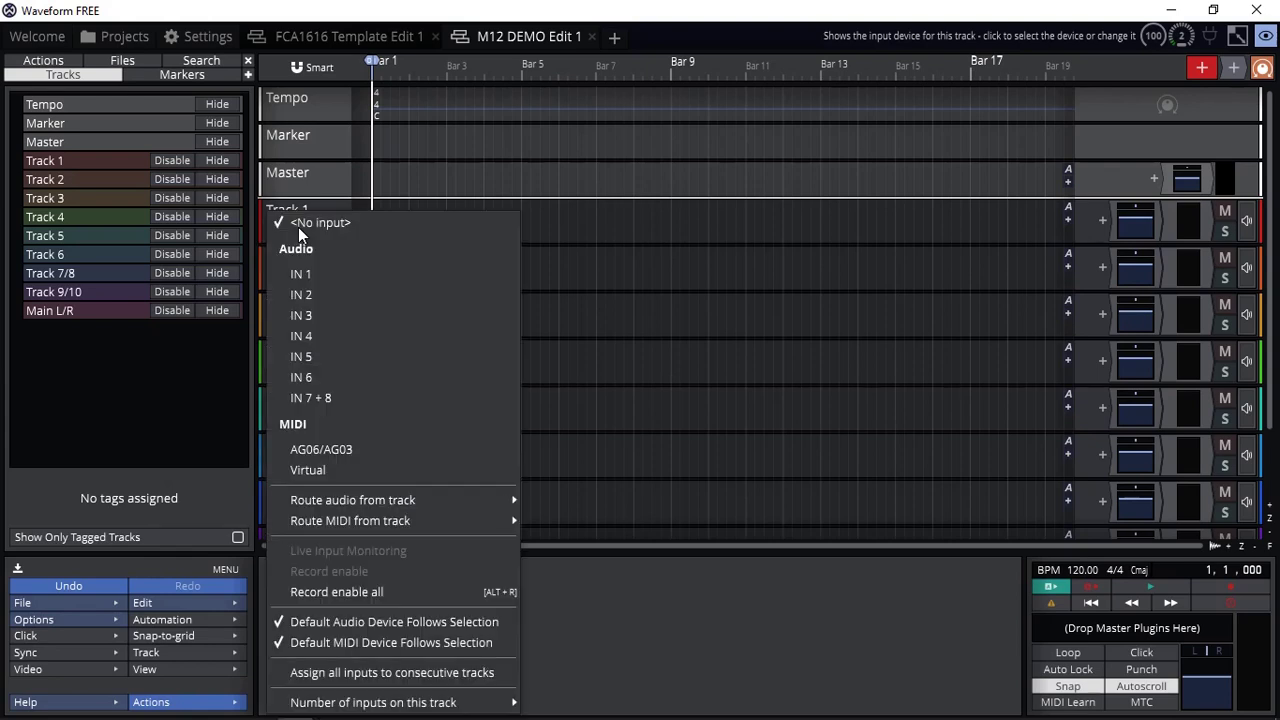
click(335, 275)
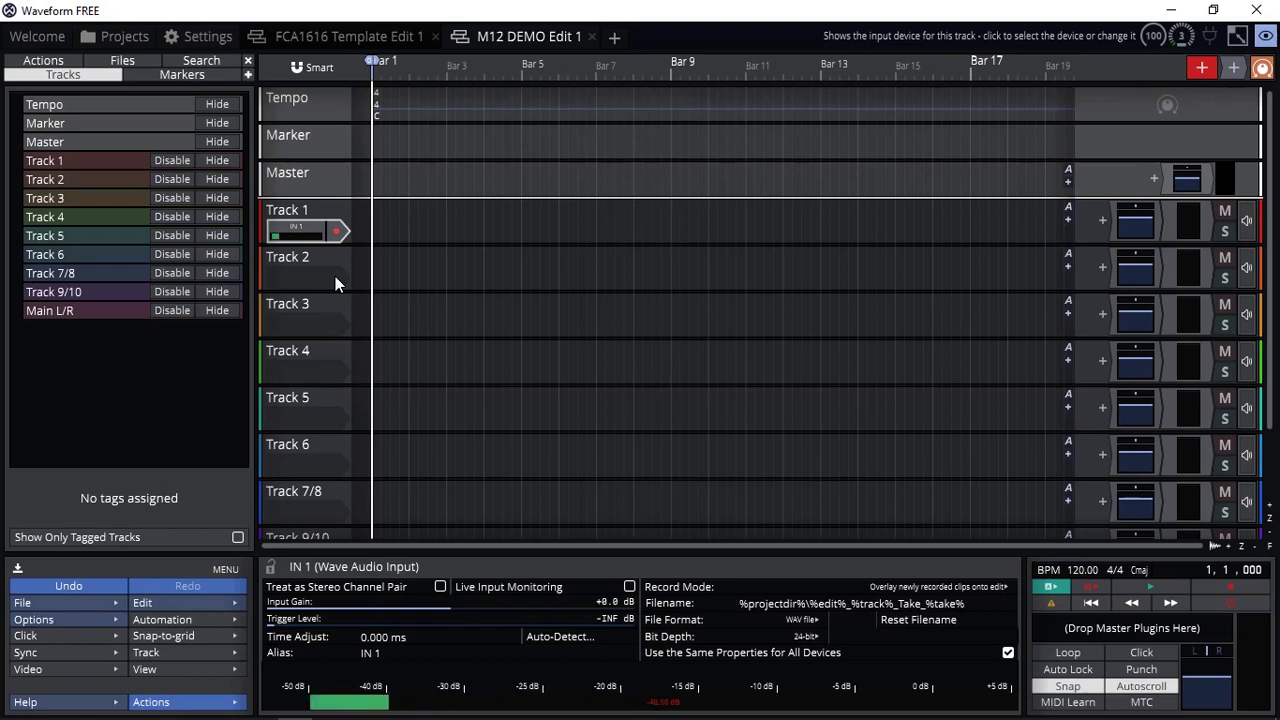
click(336, 231)
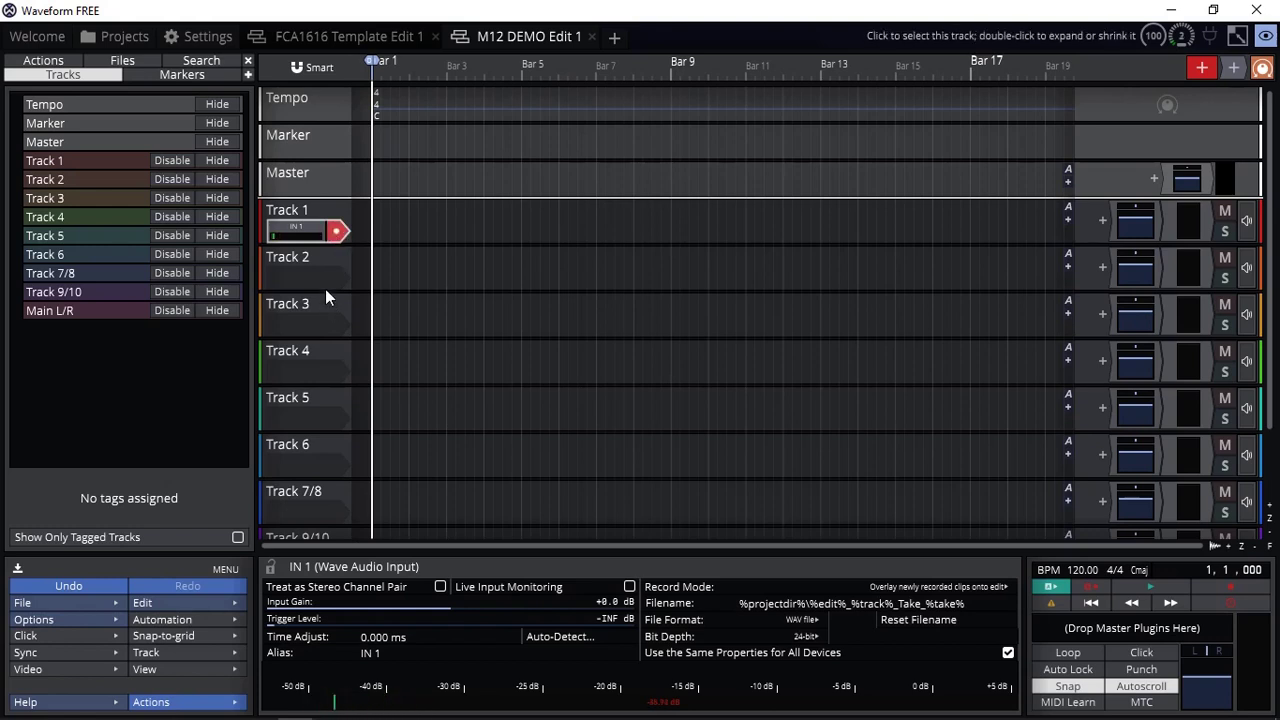
click(300, 215)
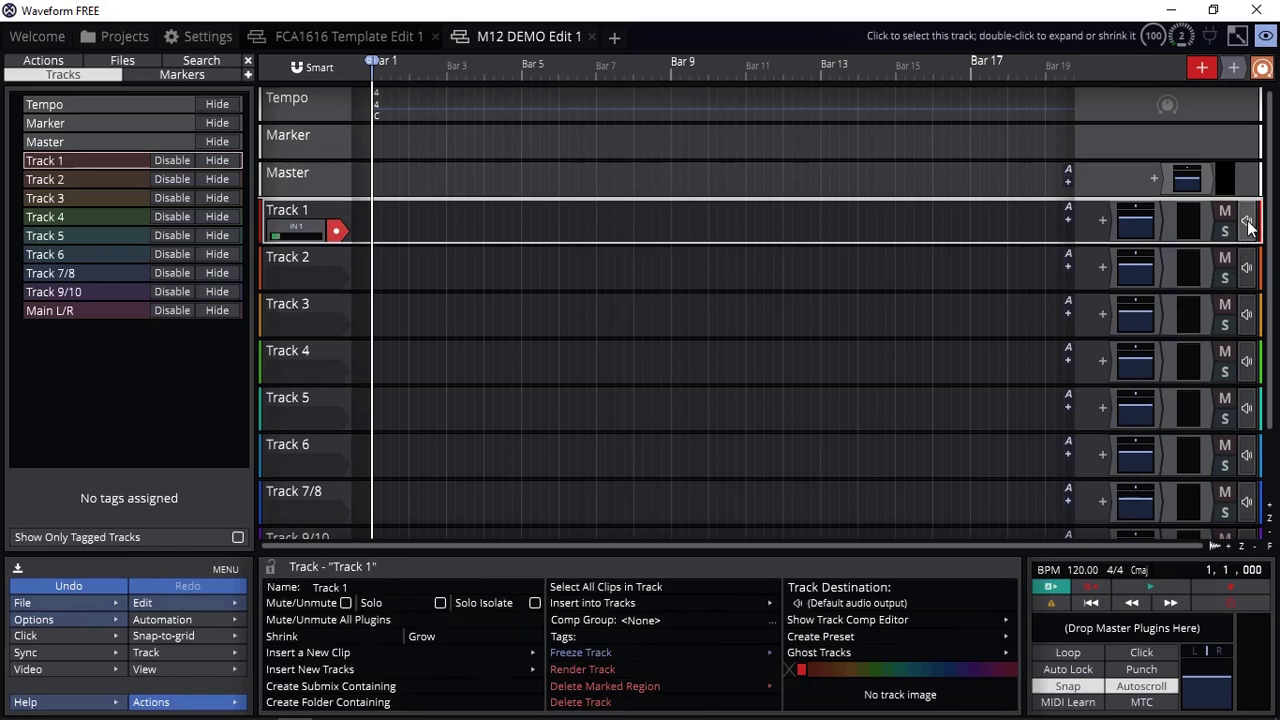
click(1247, 222)
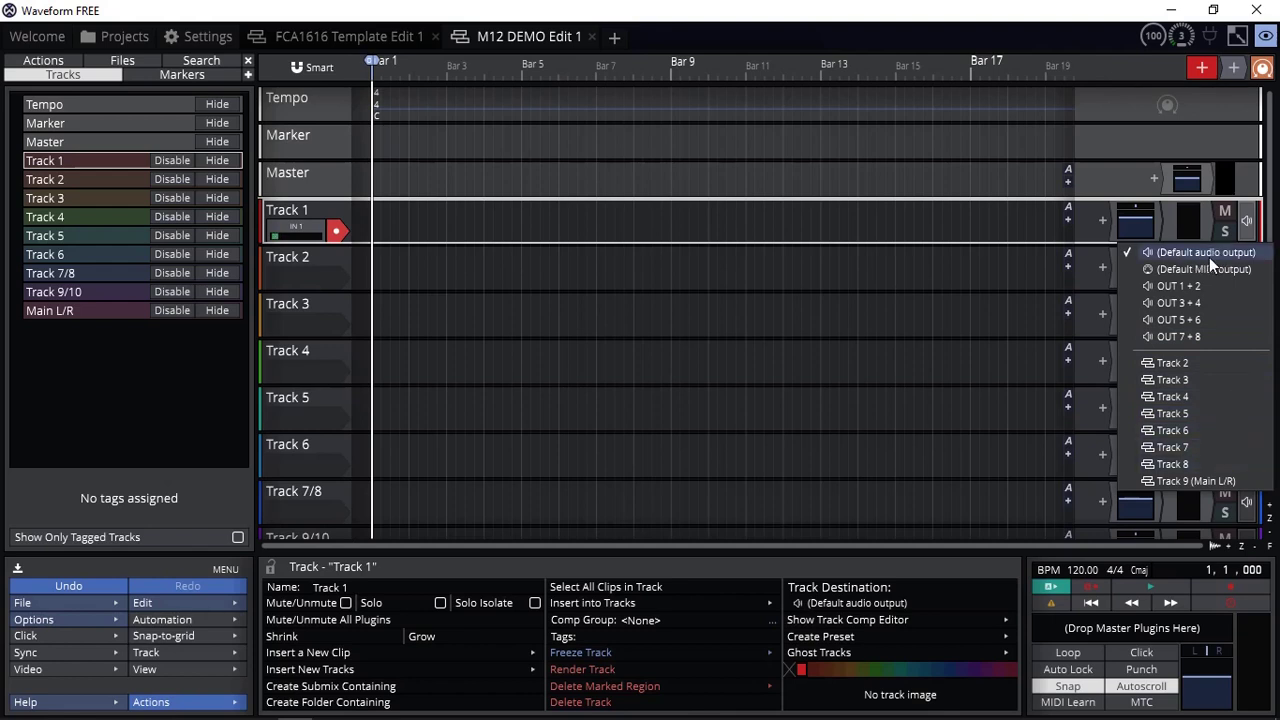
In Settings > Audio Devices, enable the OUT 9 + 10, IN 9 + 10 and IN 11 + 12 channels
click(200, 37)
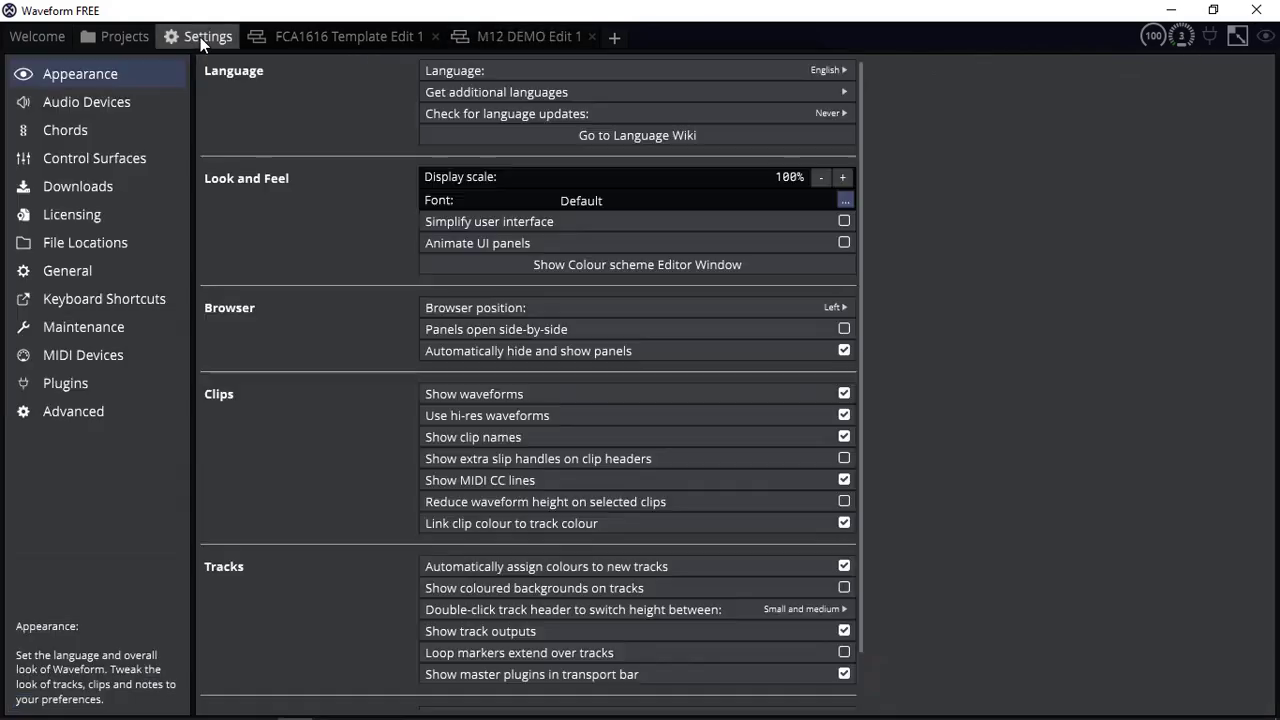
click(95, 104)
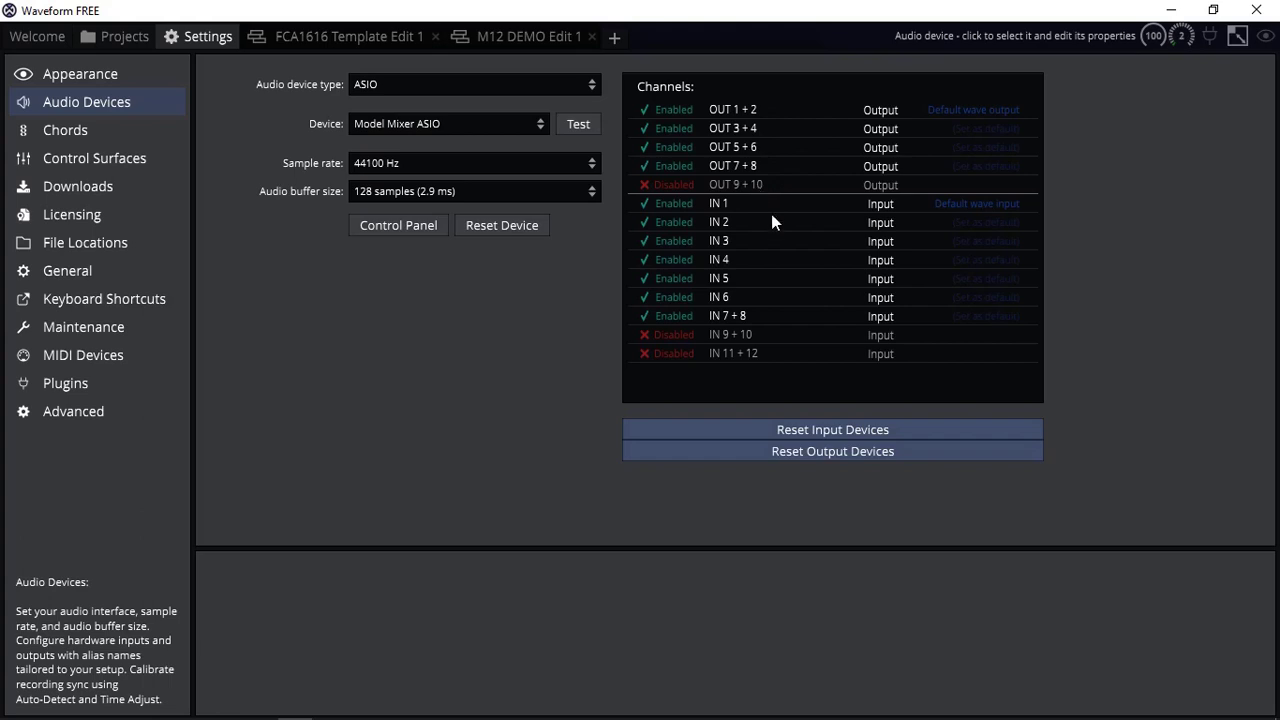
click(666, 186)
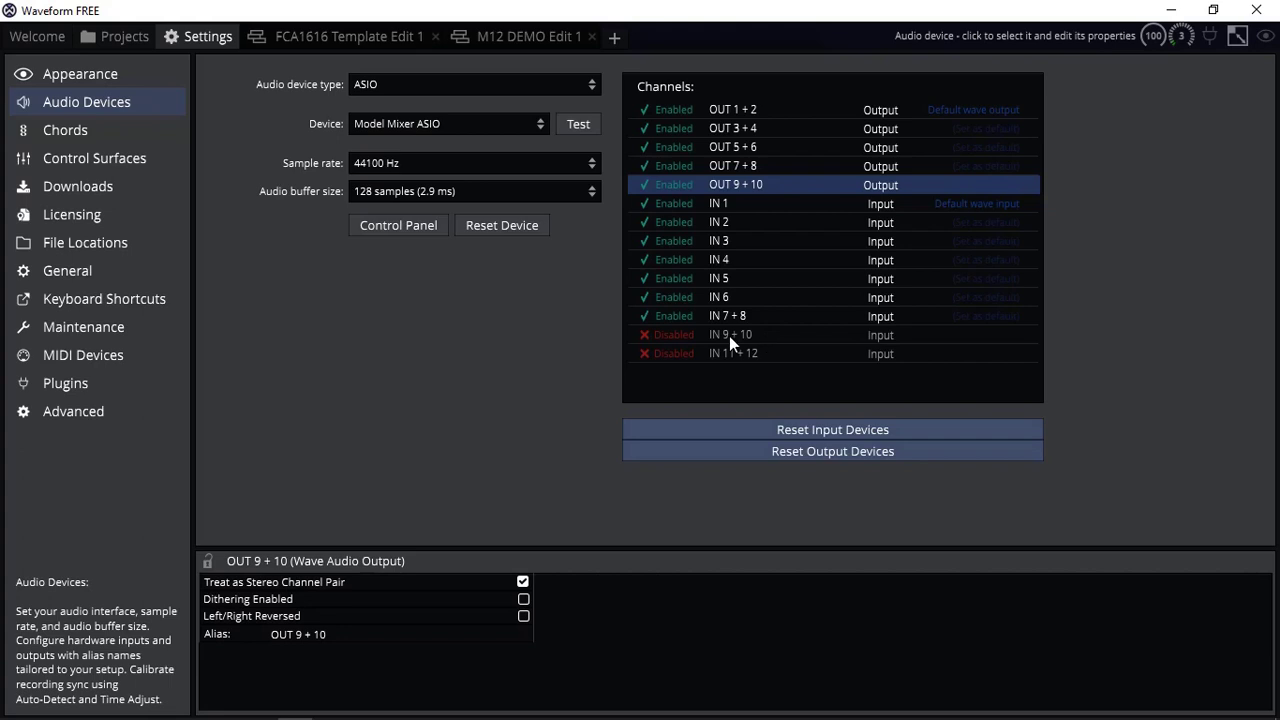
click(653, 334)
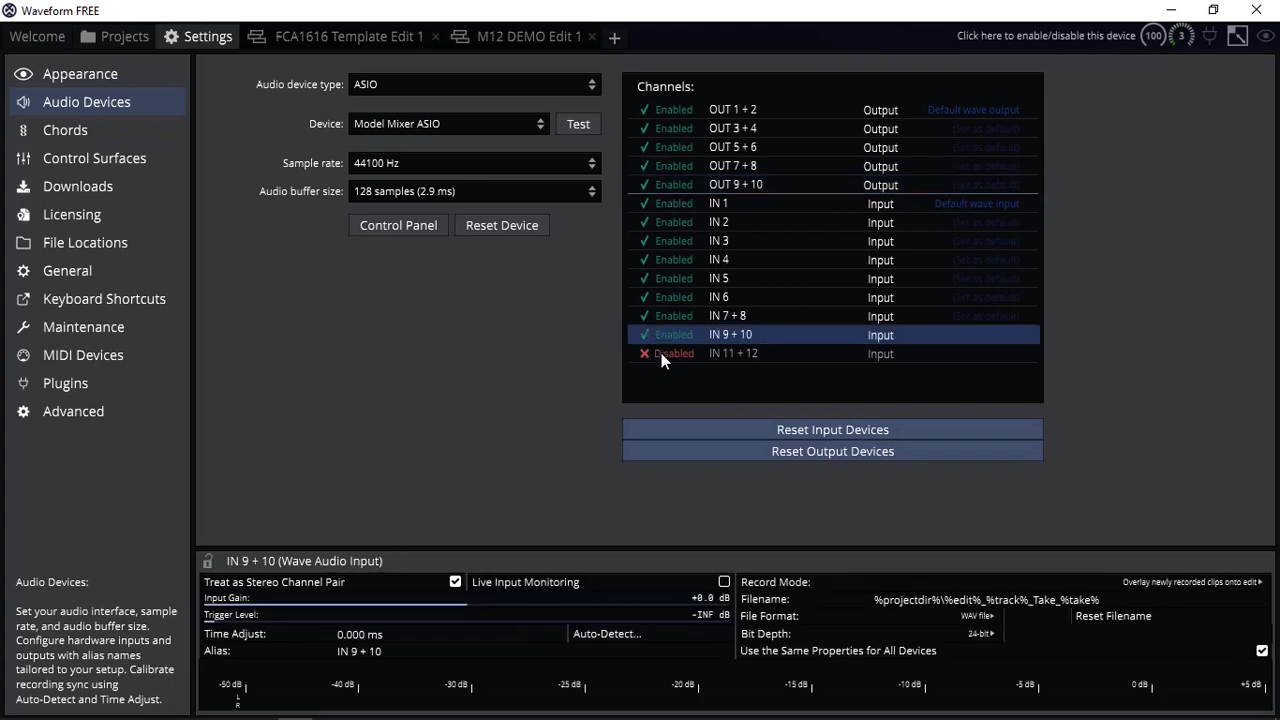
click(661, 354)
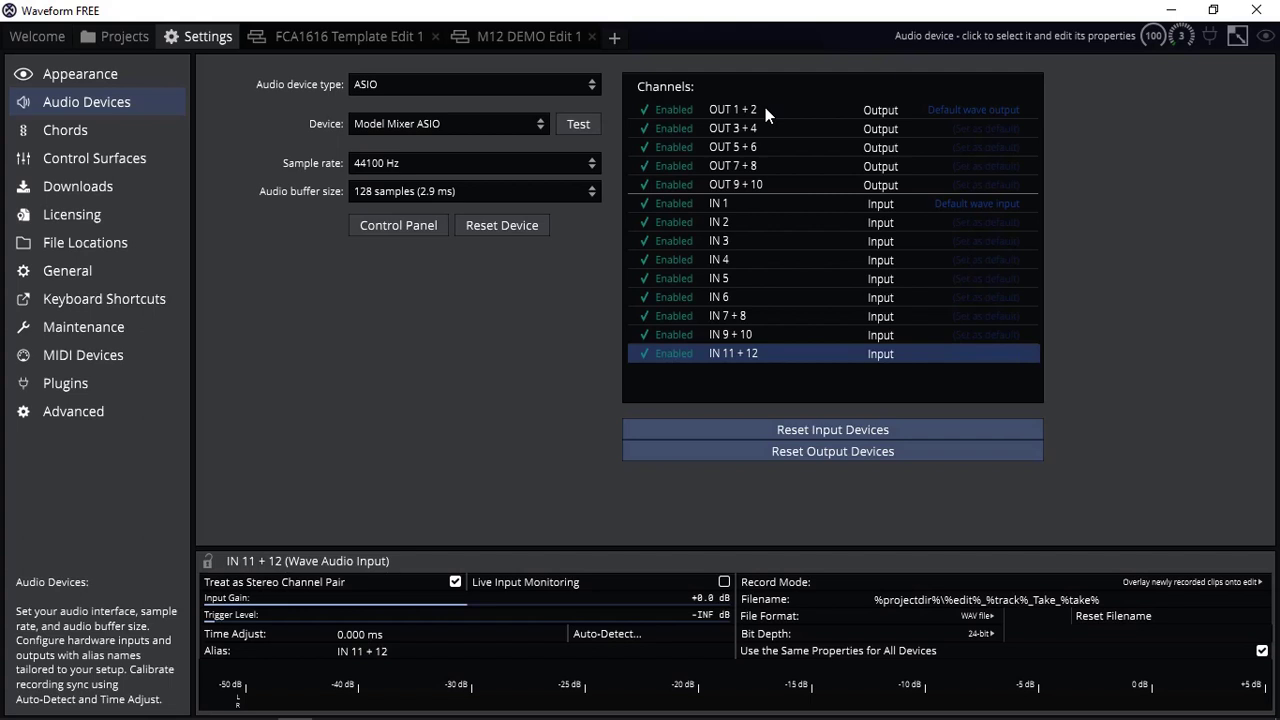
Make OUT 9 + 10 the default output and pair IN 3 + 4 and IN 1 + 2 as stereo
click(979, 186)
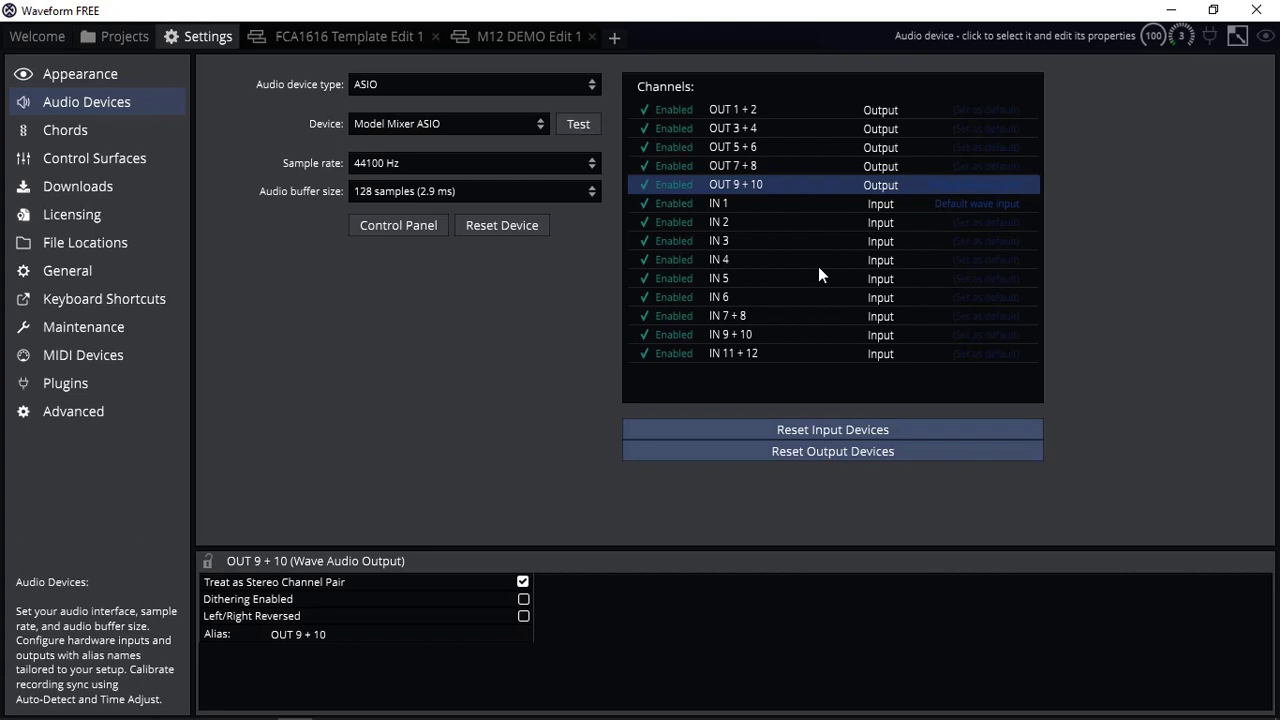
click(746, 240)
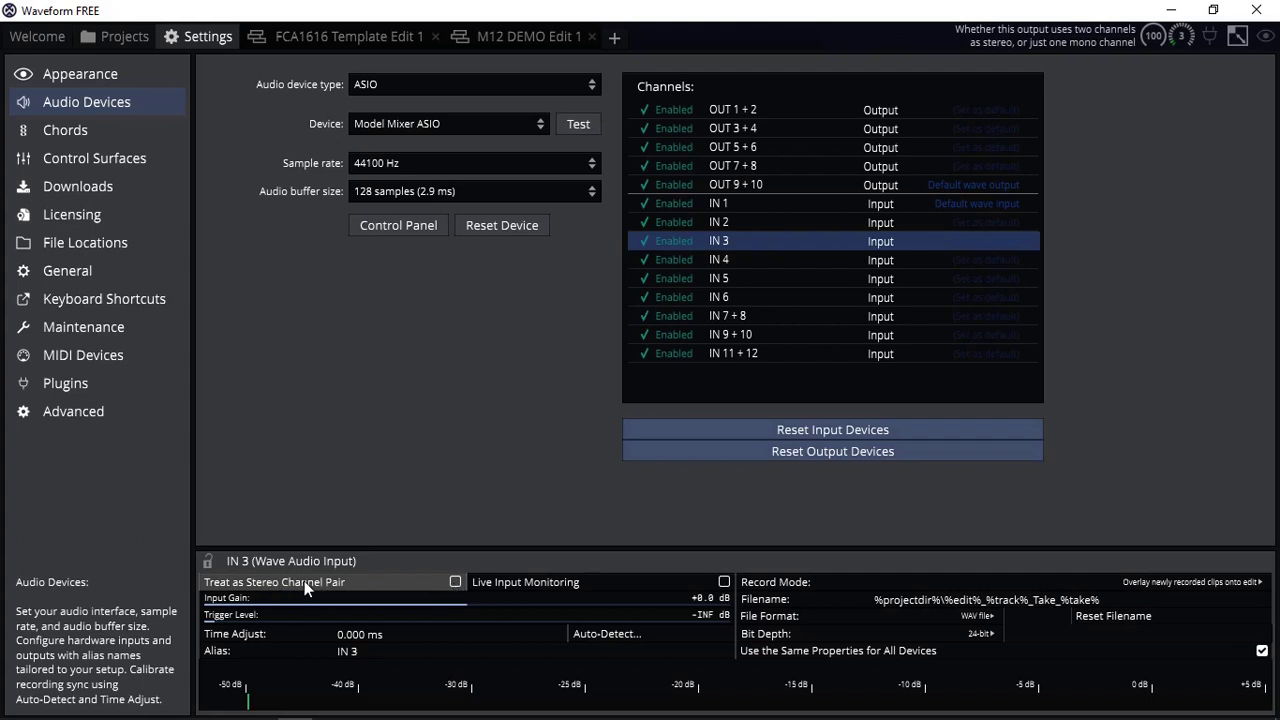
click(455, 581)
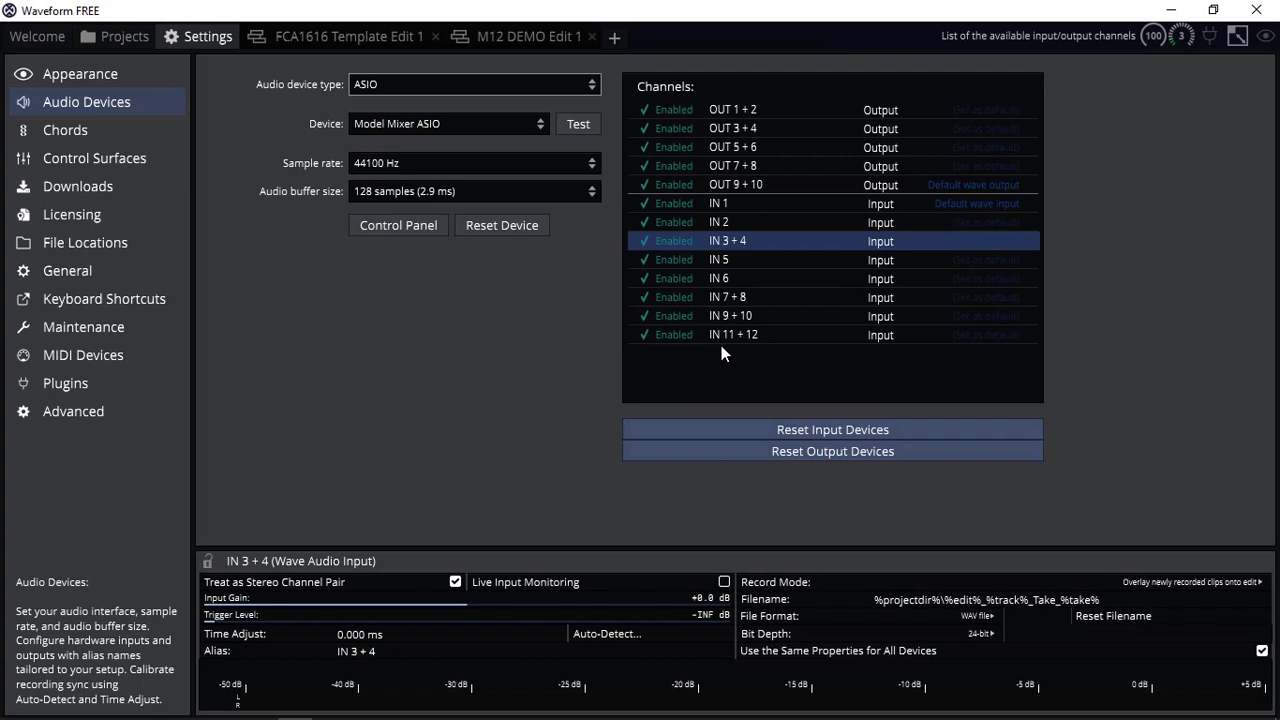
click(737, 204)
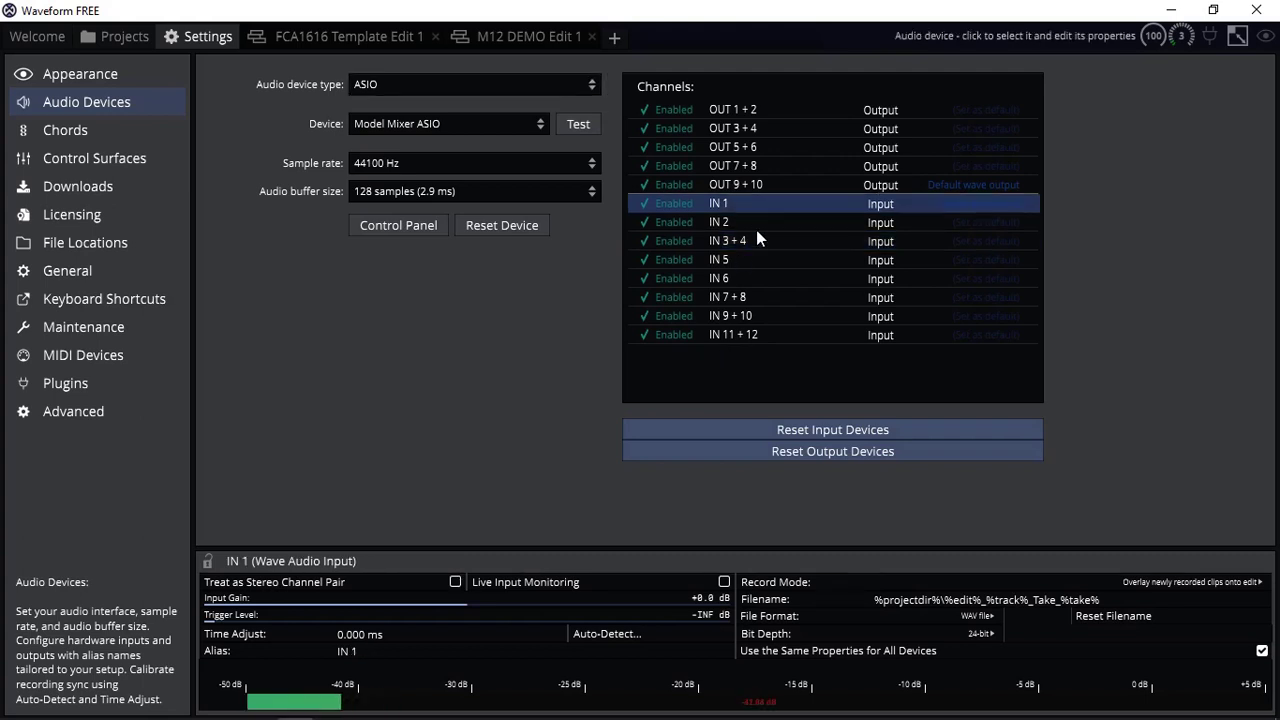
click(455, 581)
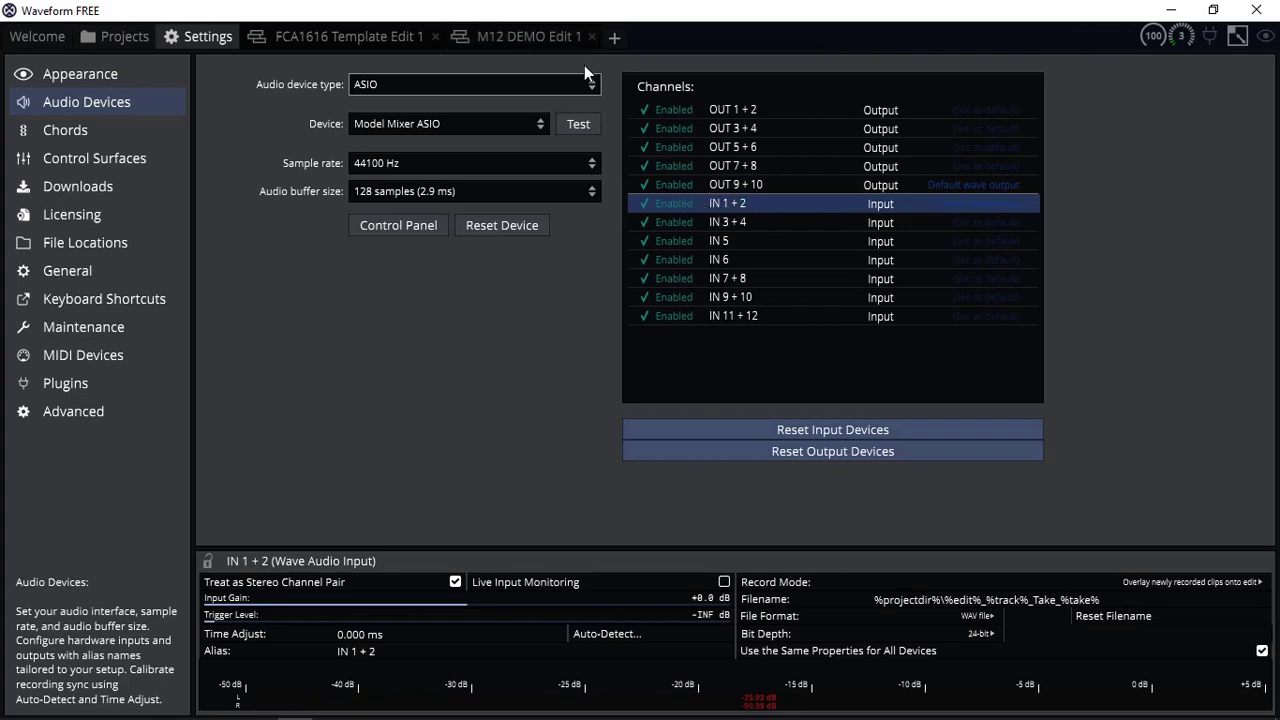
Back in the M12 DEMO edit, stop treating IN 1 and IN 2 as a stereo pair
click(530, 38)
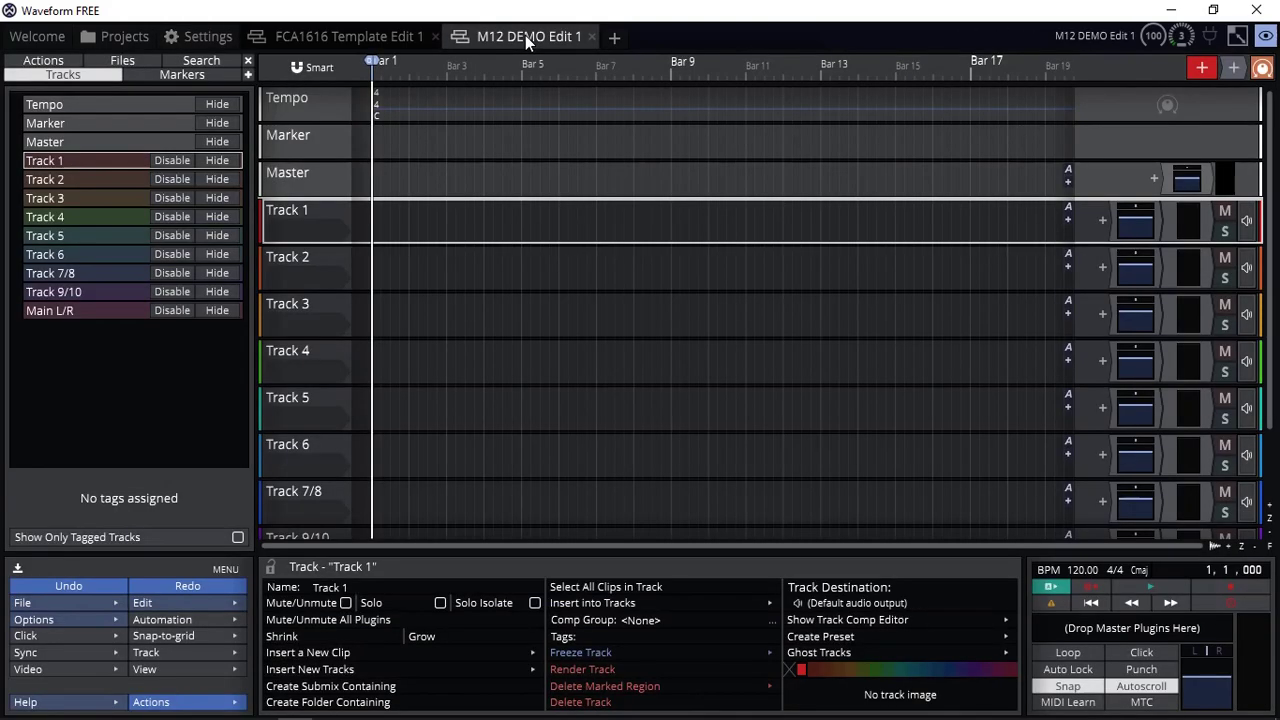
click(304, 229)
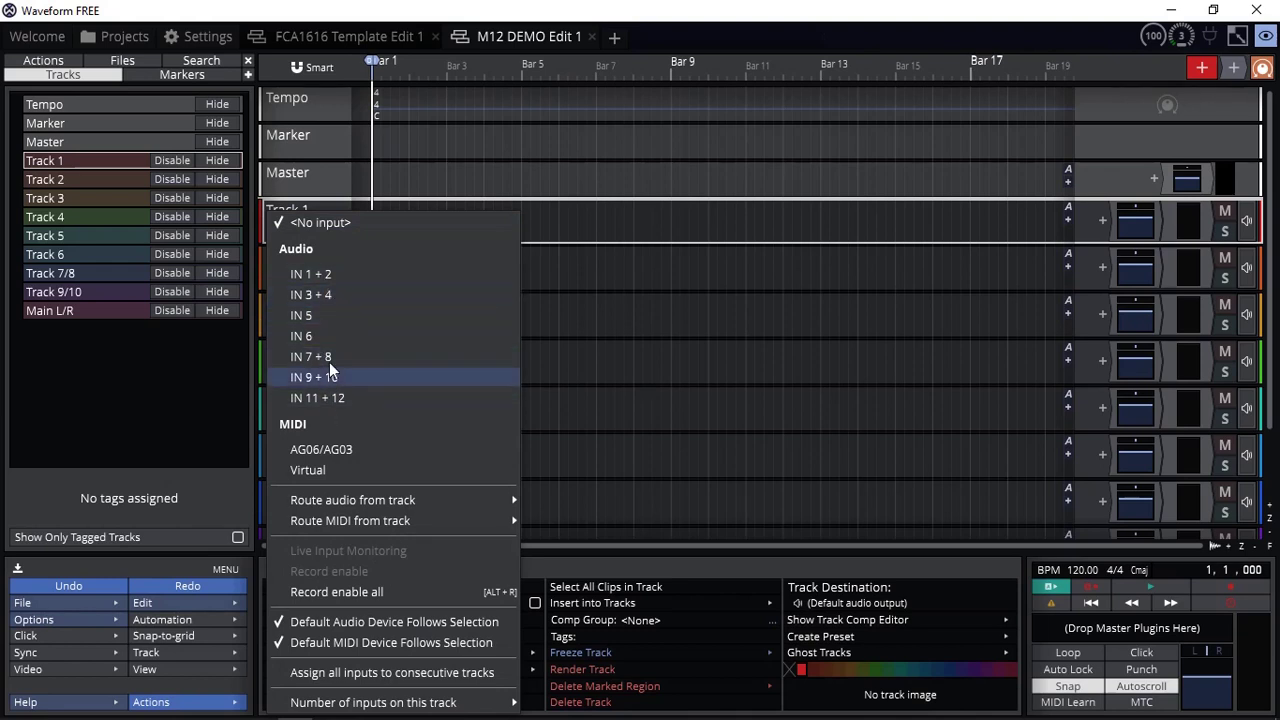
click(332, 279)
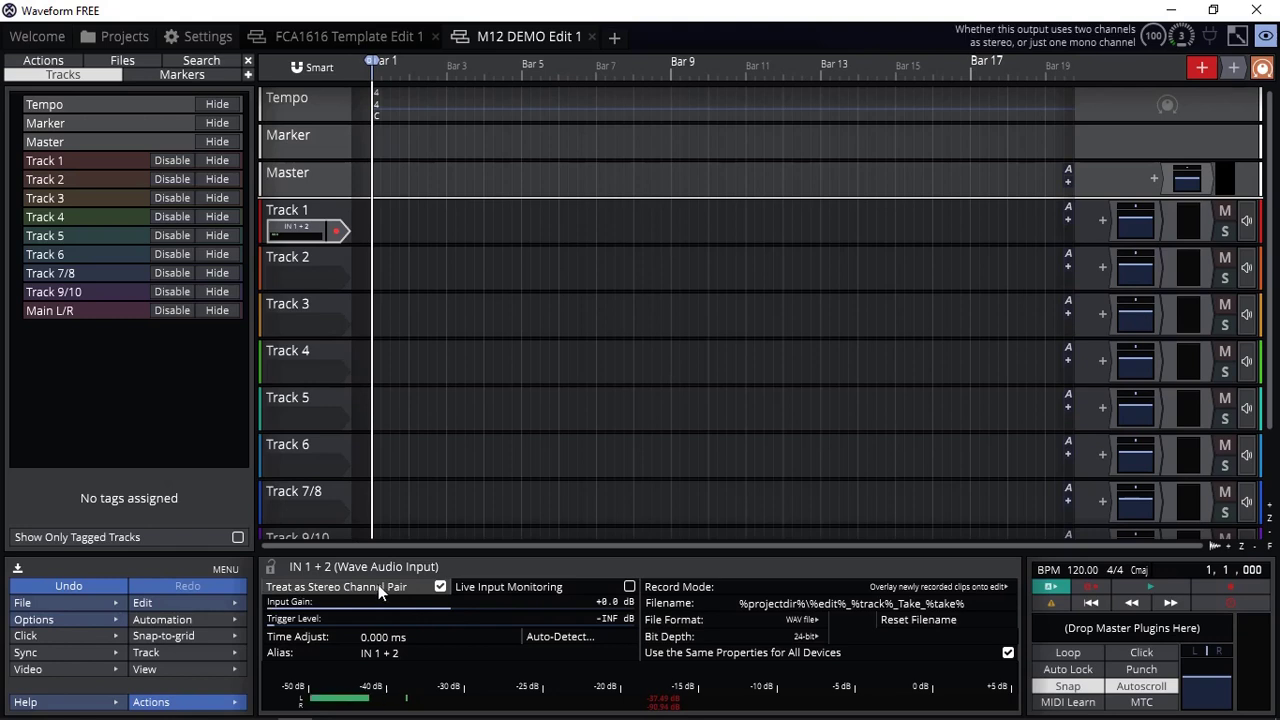
click(441, 588)
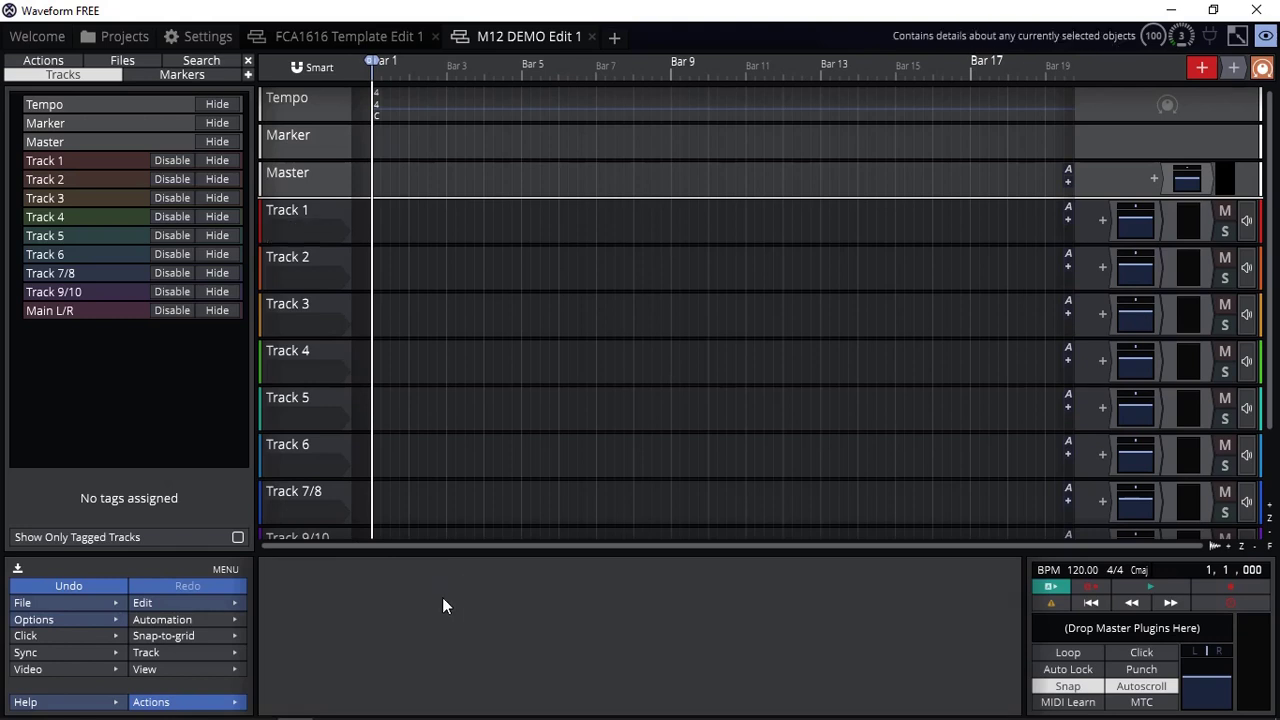
Set Track 1's input to mono IN 1 and arm it for recording
click(305, 230)
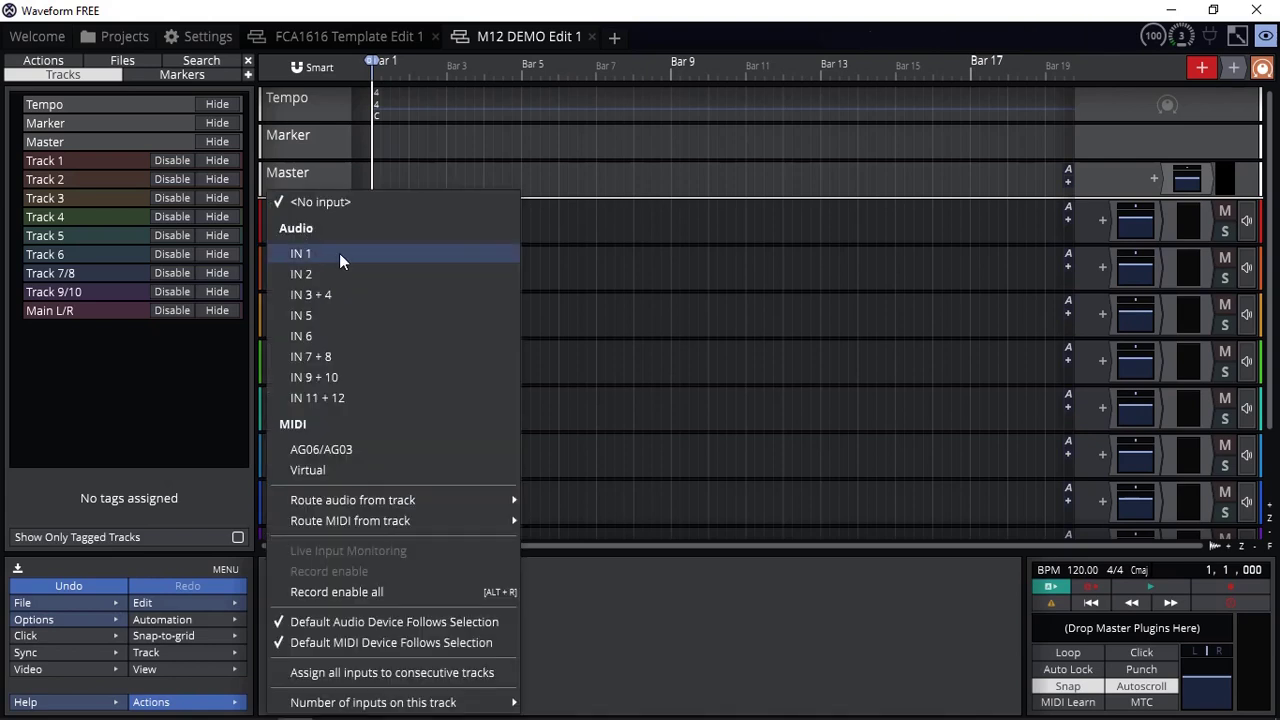
click(339, 256)
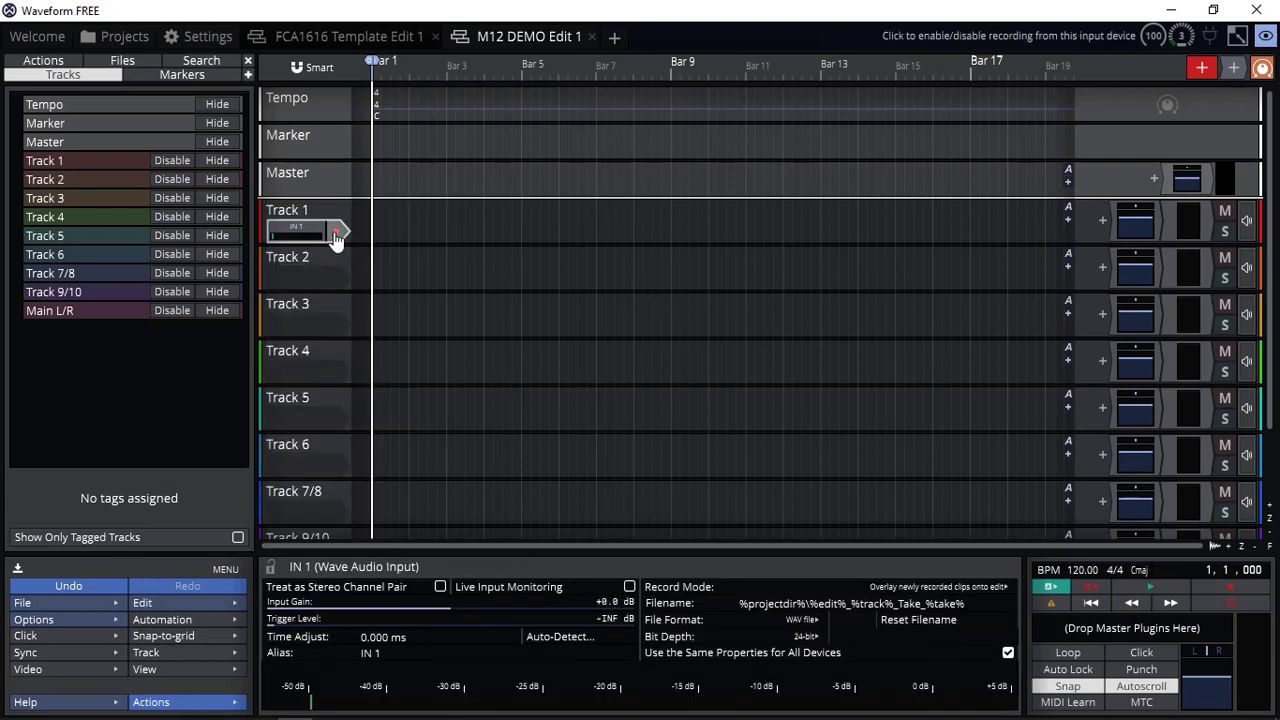
click(336, 232)
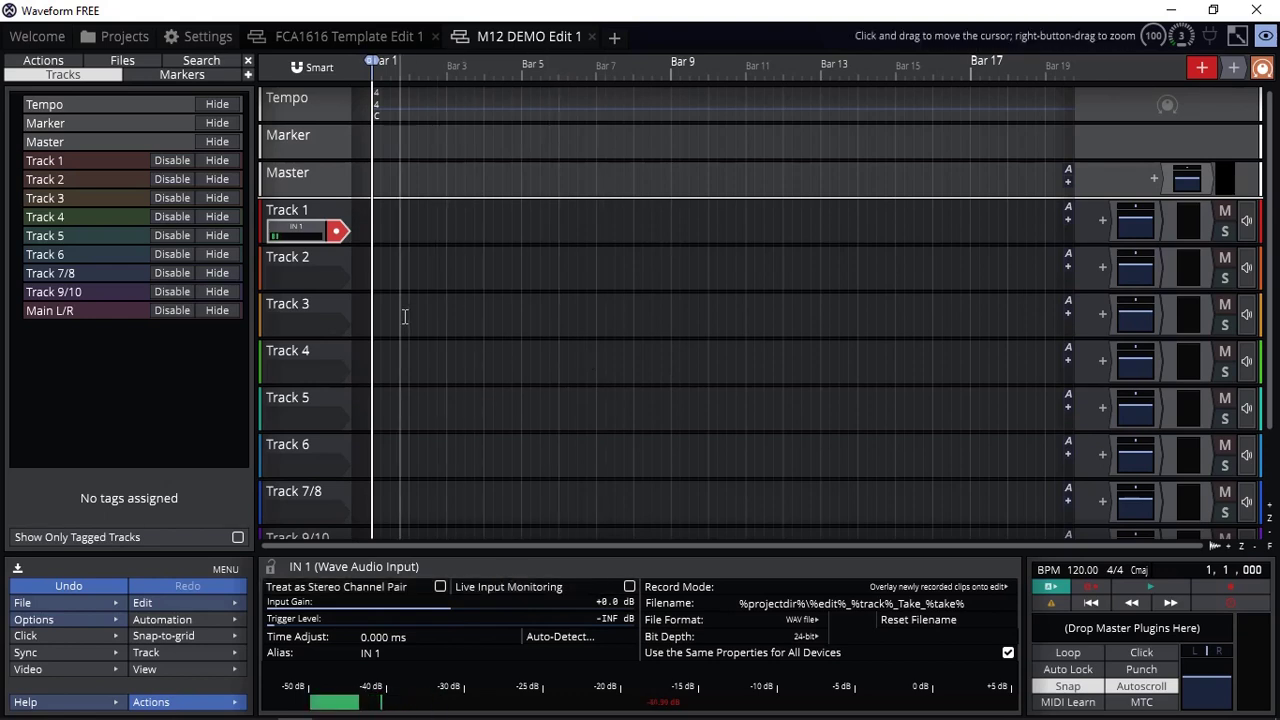
click(306, 276)
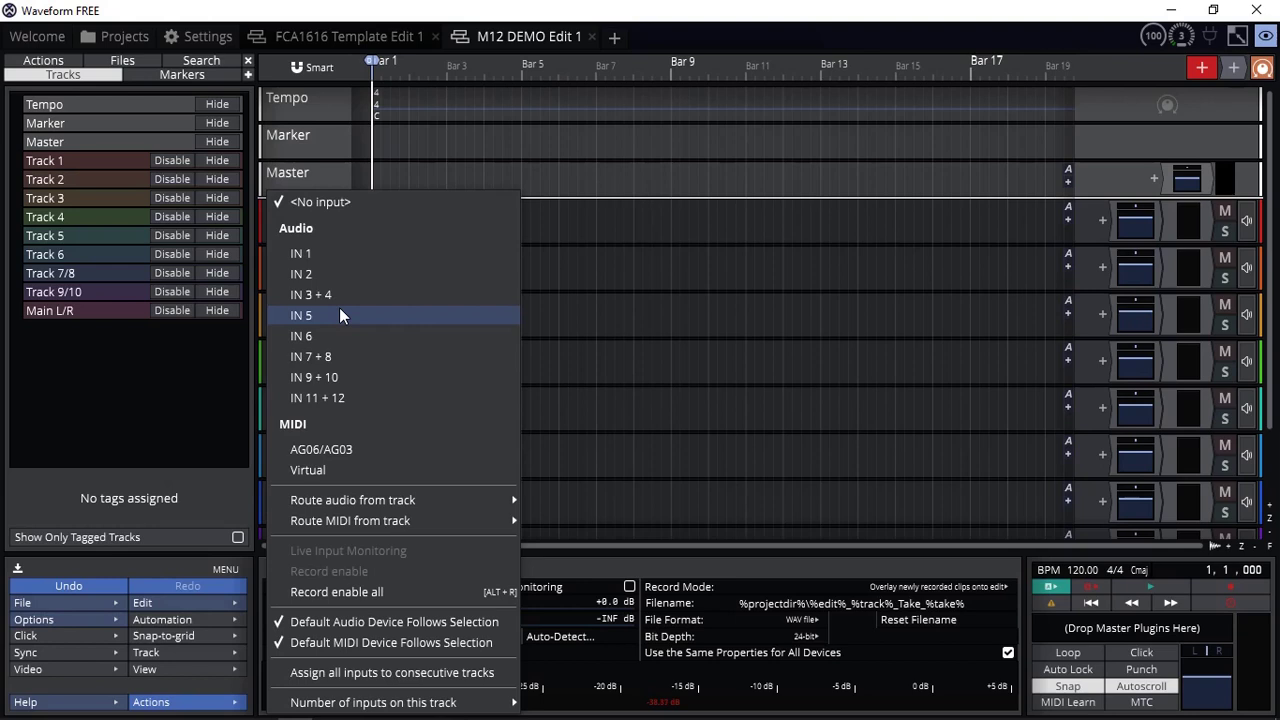
click(337, 171)
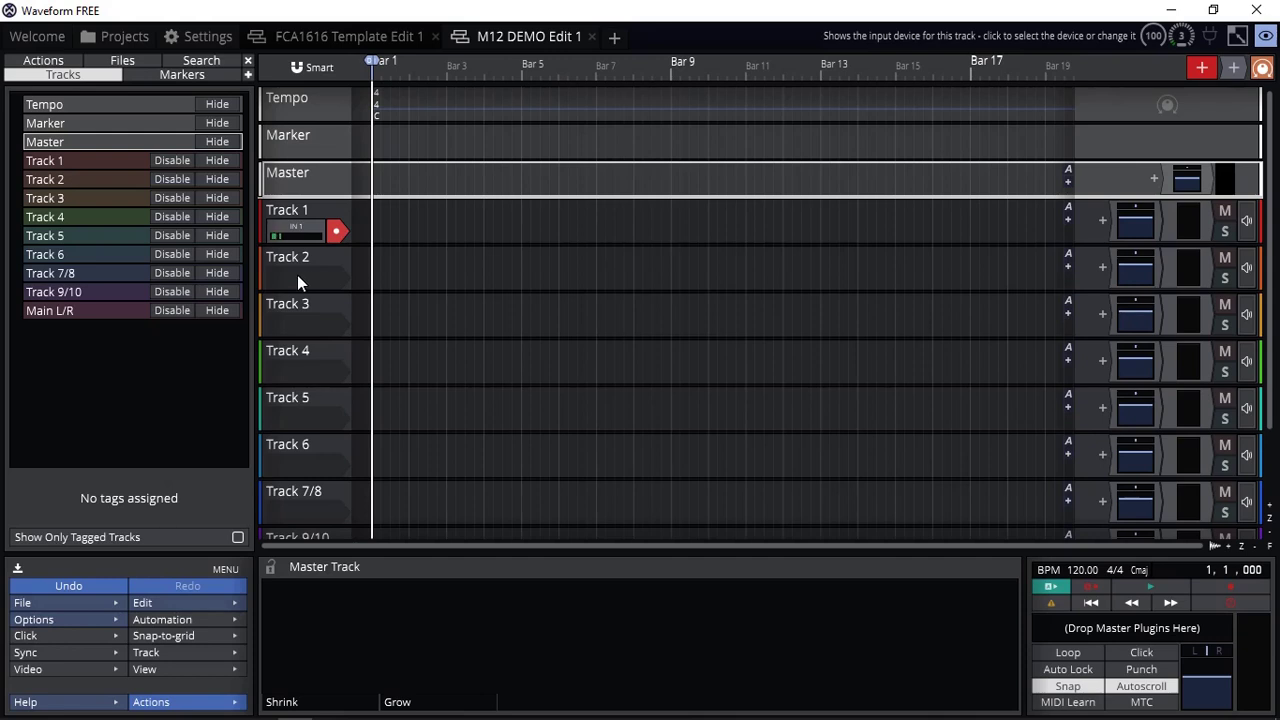
click(297, 275)
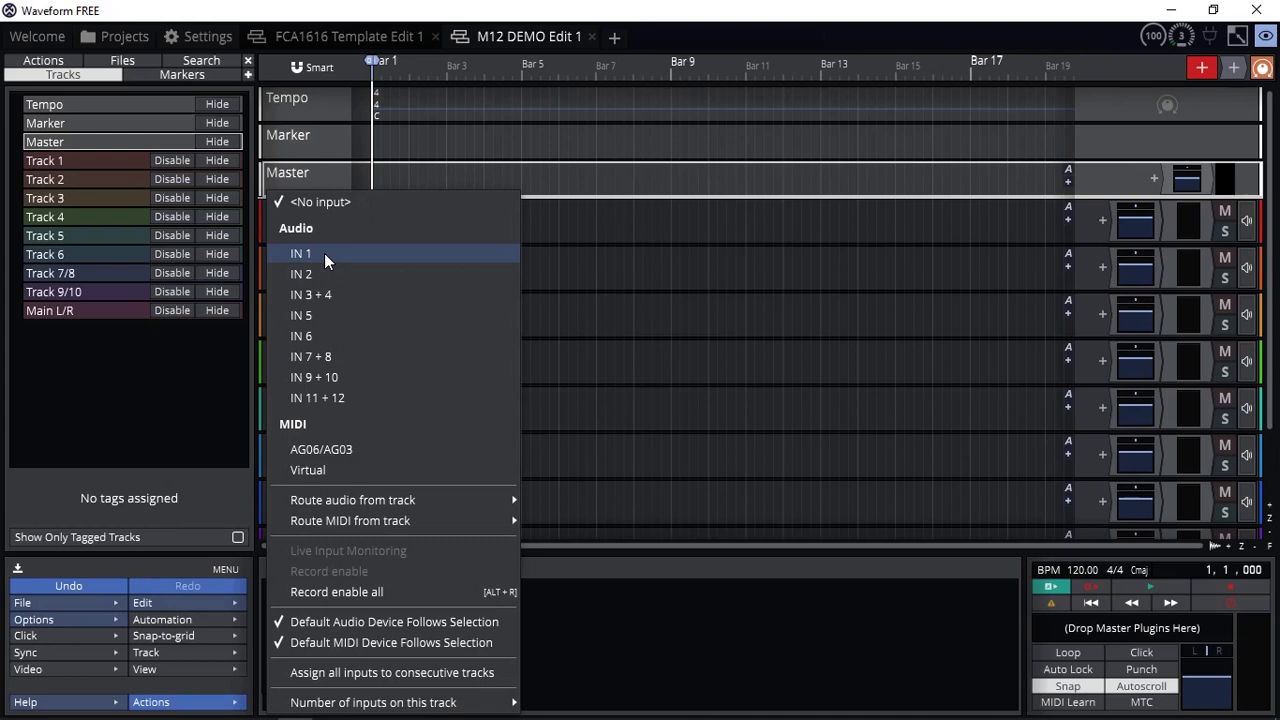
click(324, 253)
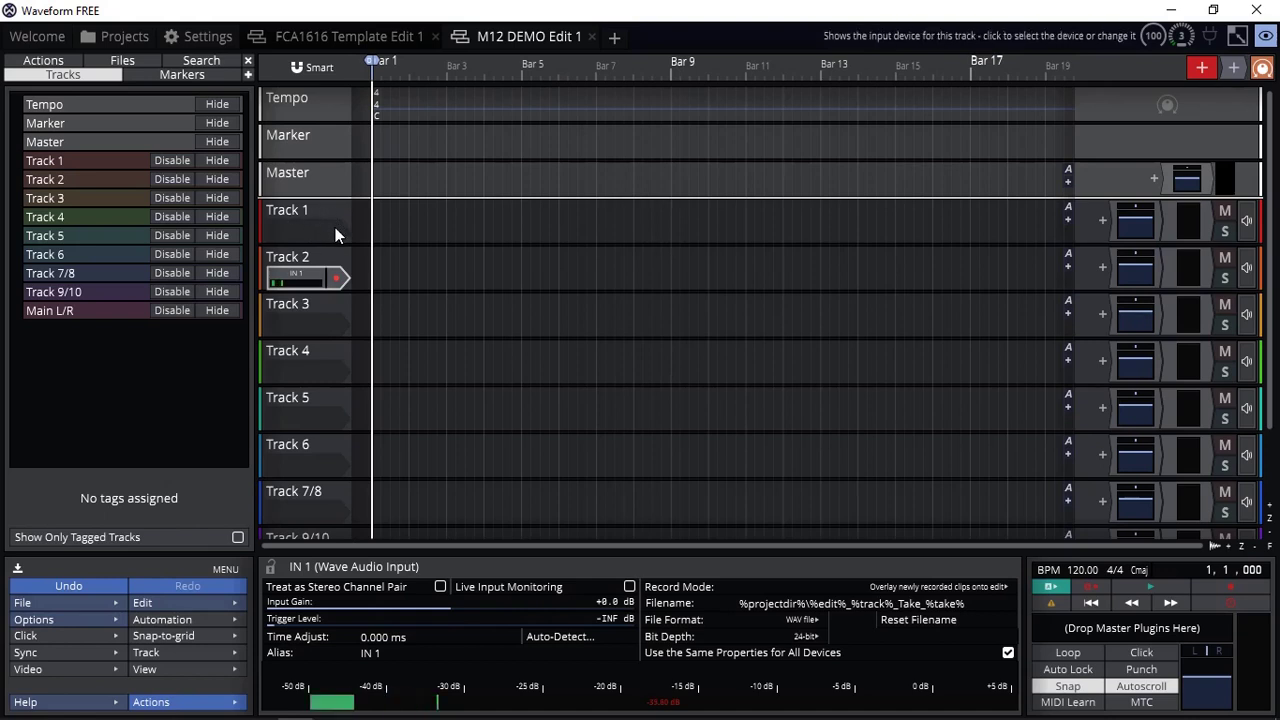
click(338, 278)
click(310, 228)
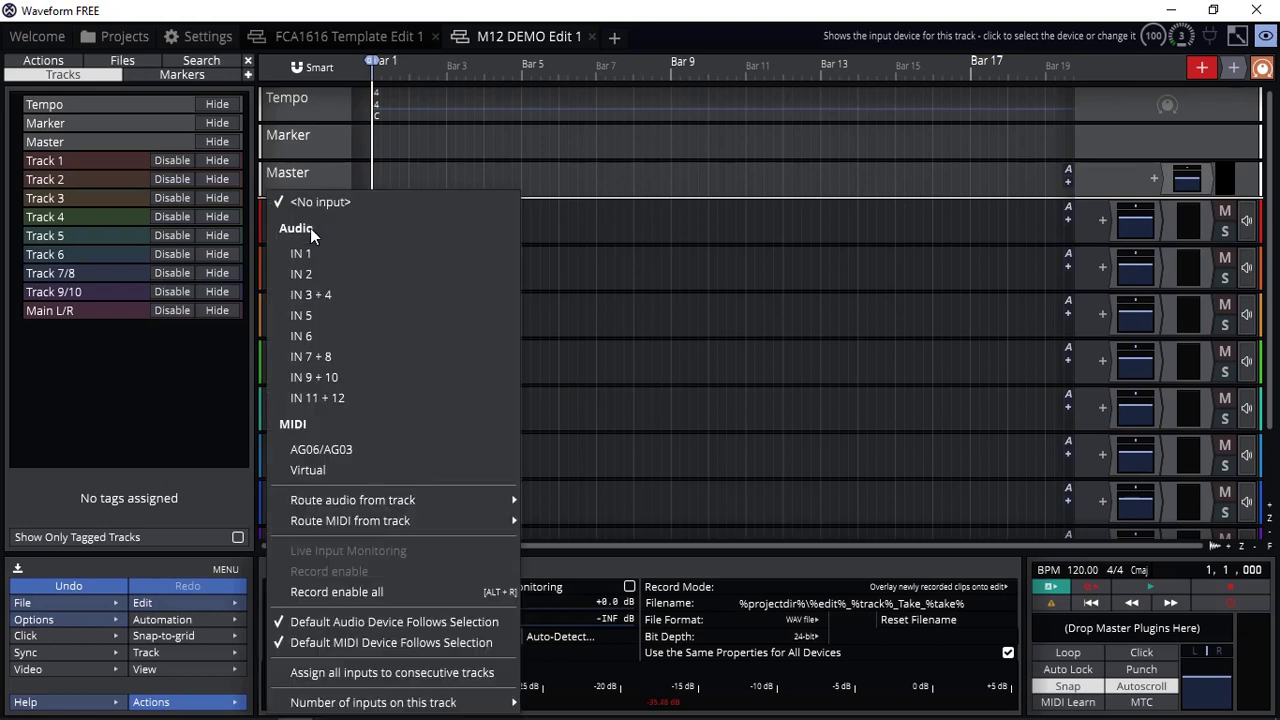
click(307, 256)
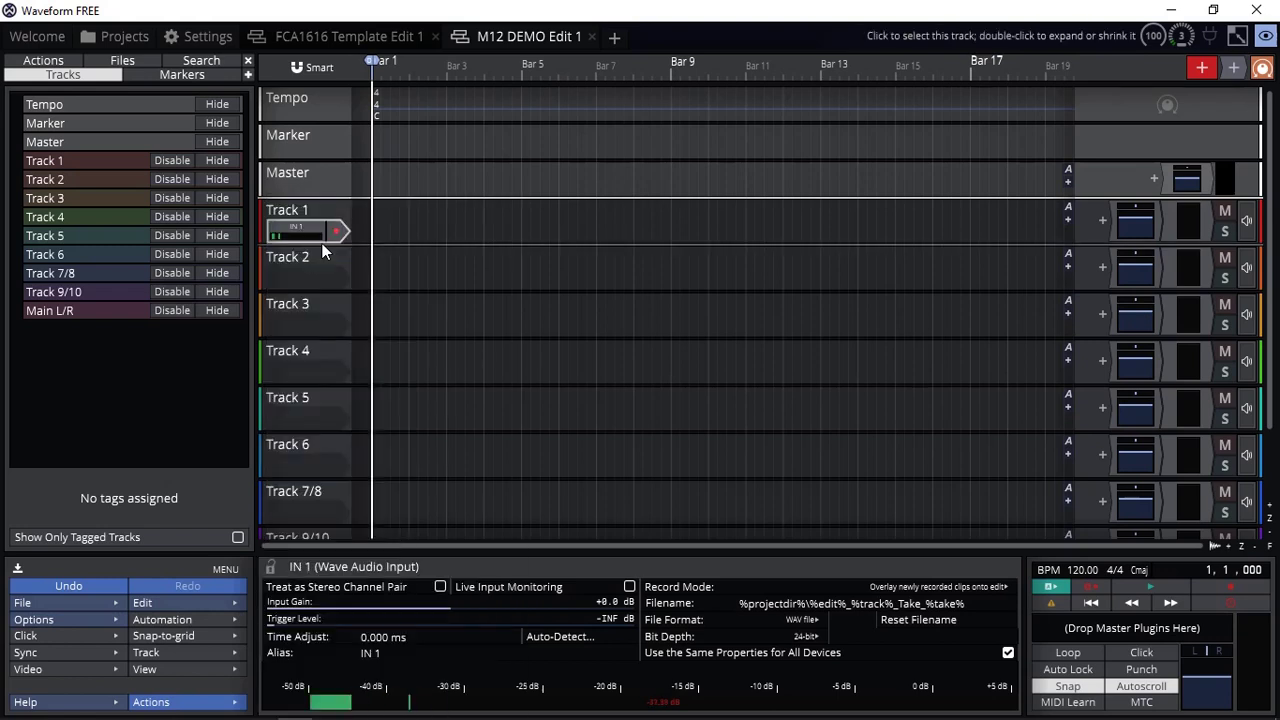
click(339, 232)
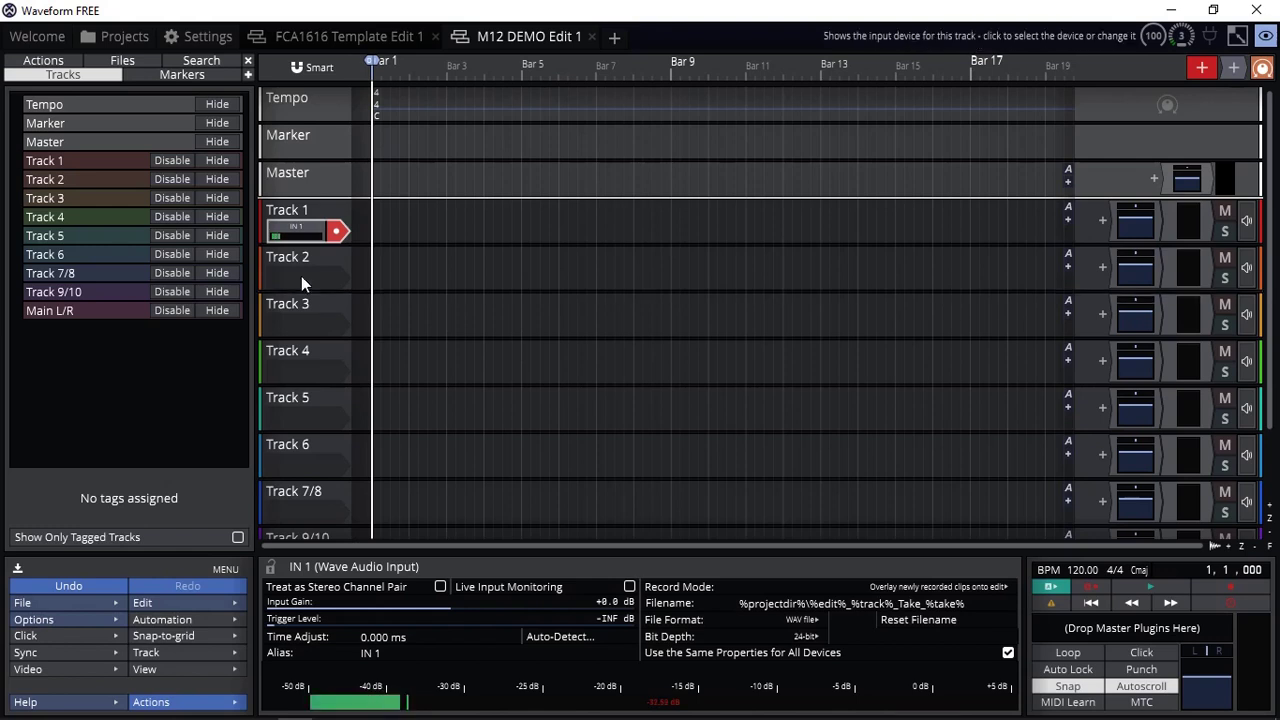
Set Track 2's input to Route audio from track > 1. Track 1 and arm Track 2
click(301, 276)
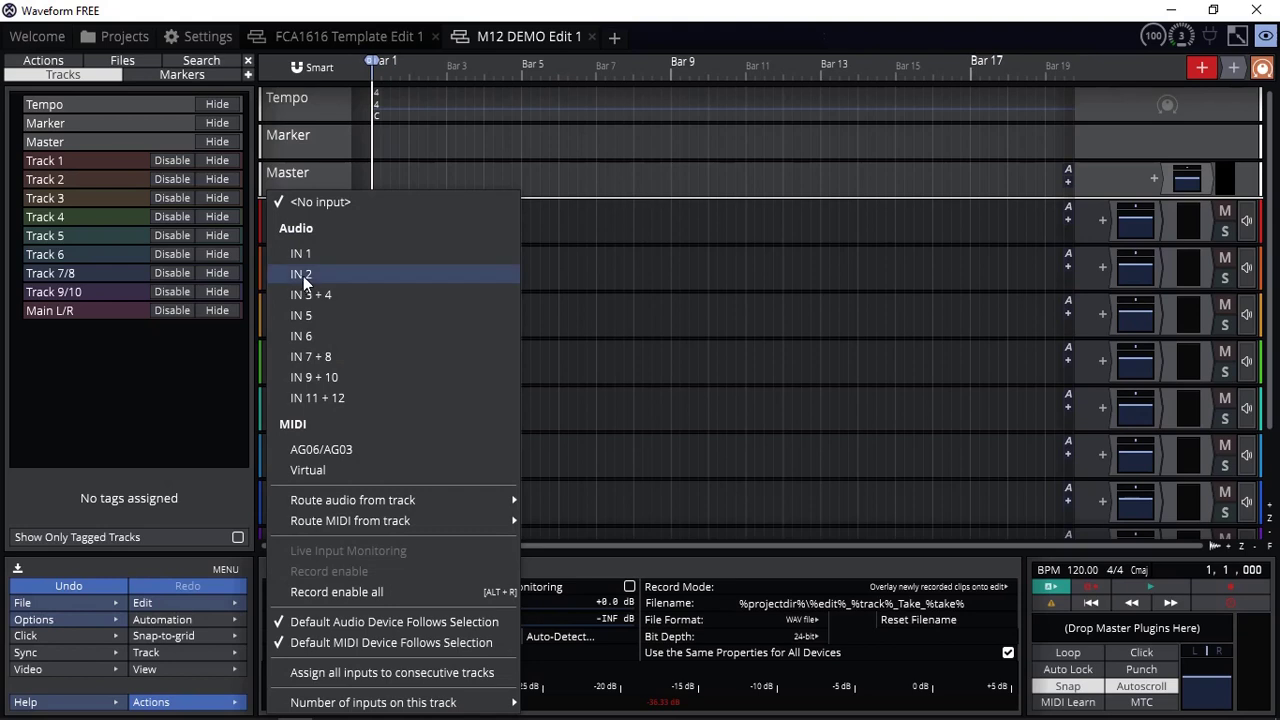
mouse_move(381, 502)
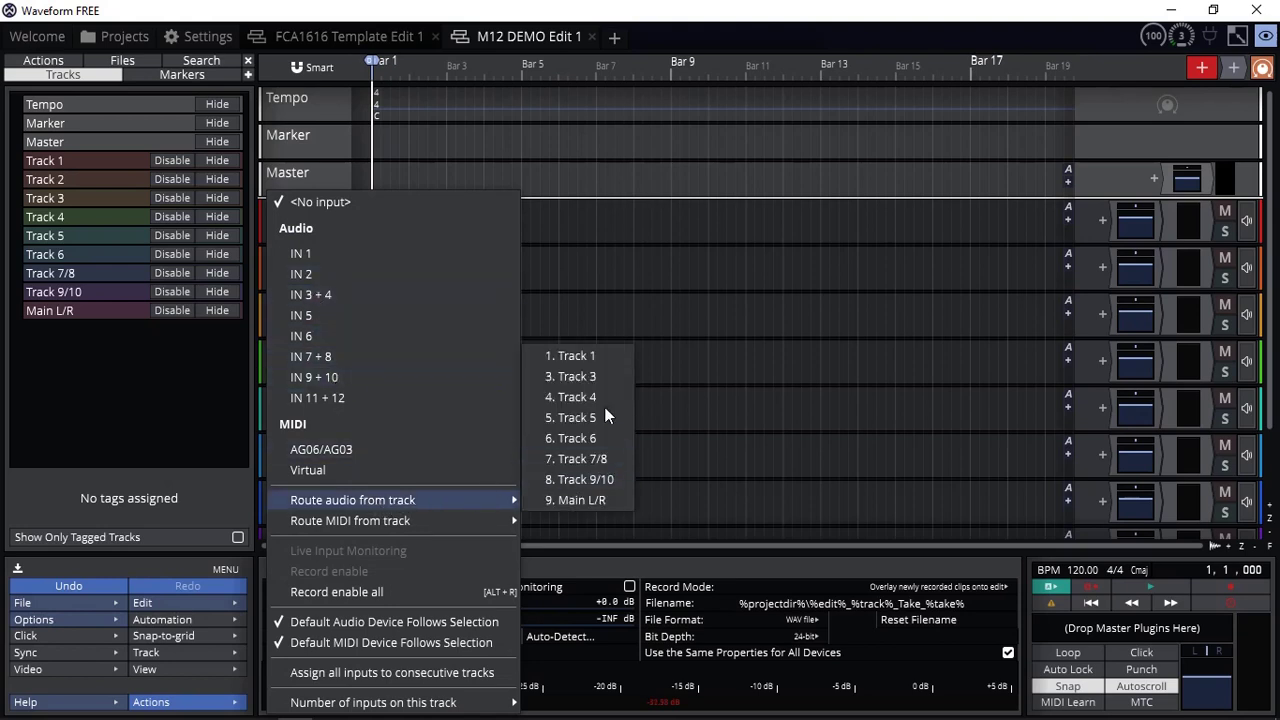
click(599, 353)
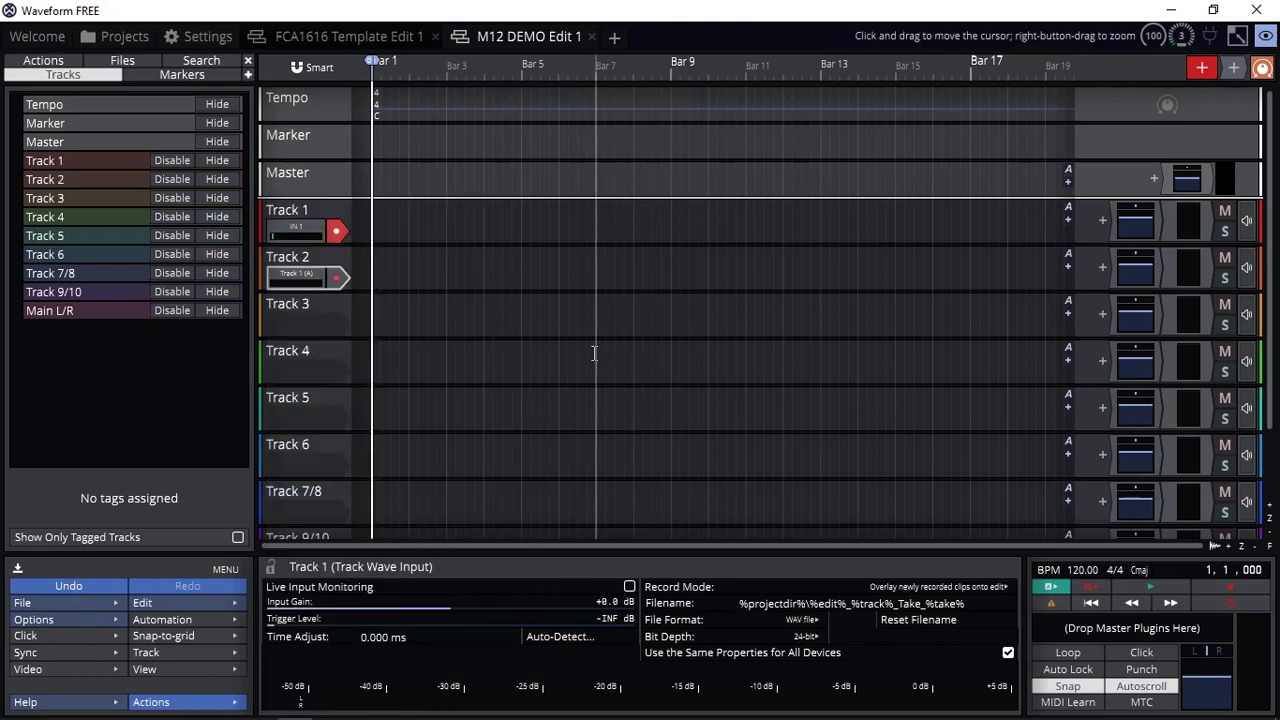
click(338, 278)
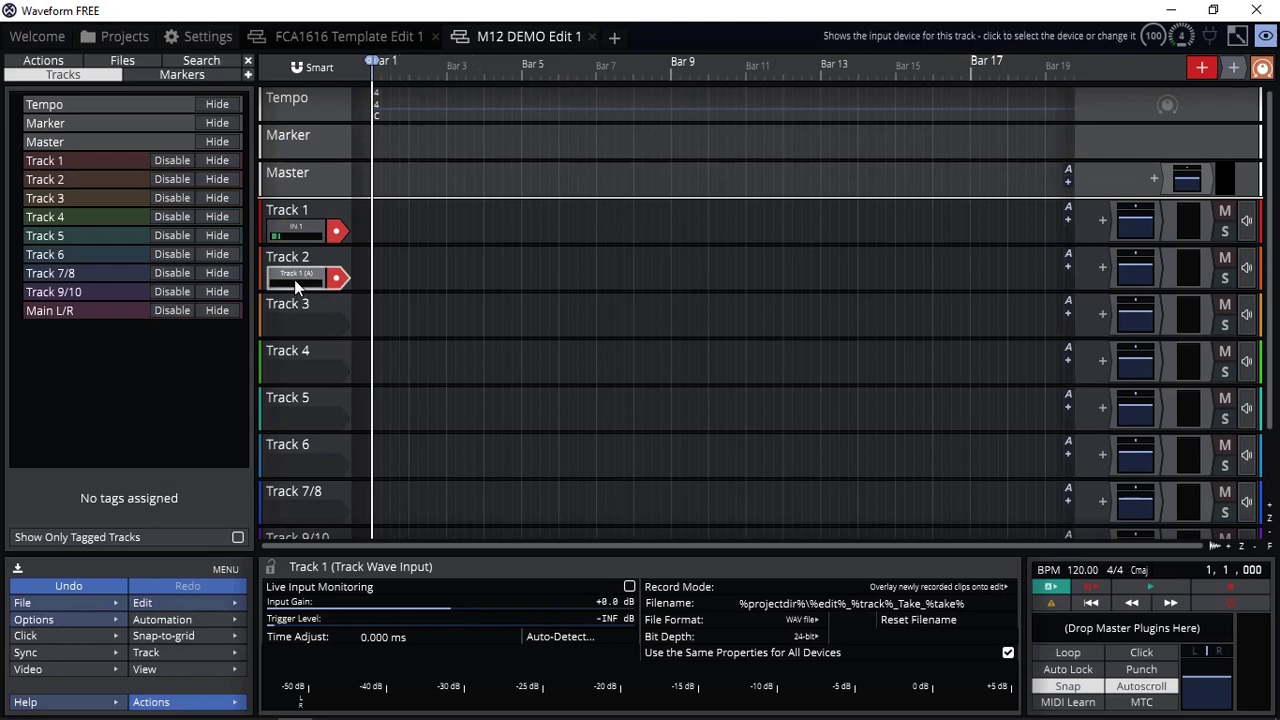
Enable Live Input Monitoring for Track 2's routed input and bring up Track 1's IN 1 settings
click(629, 587)
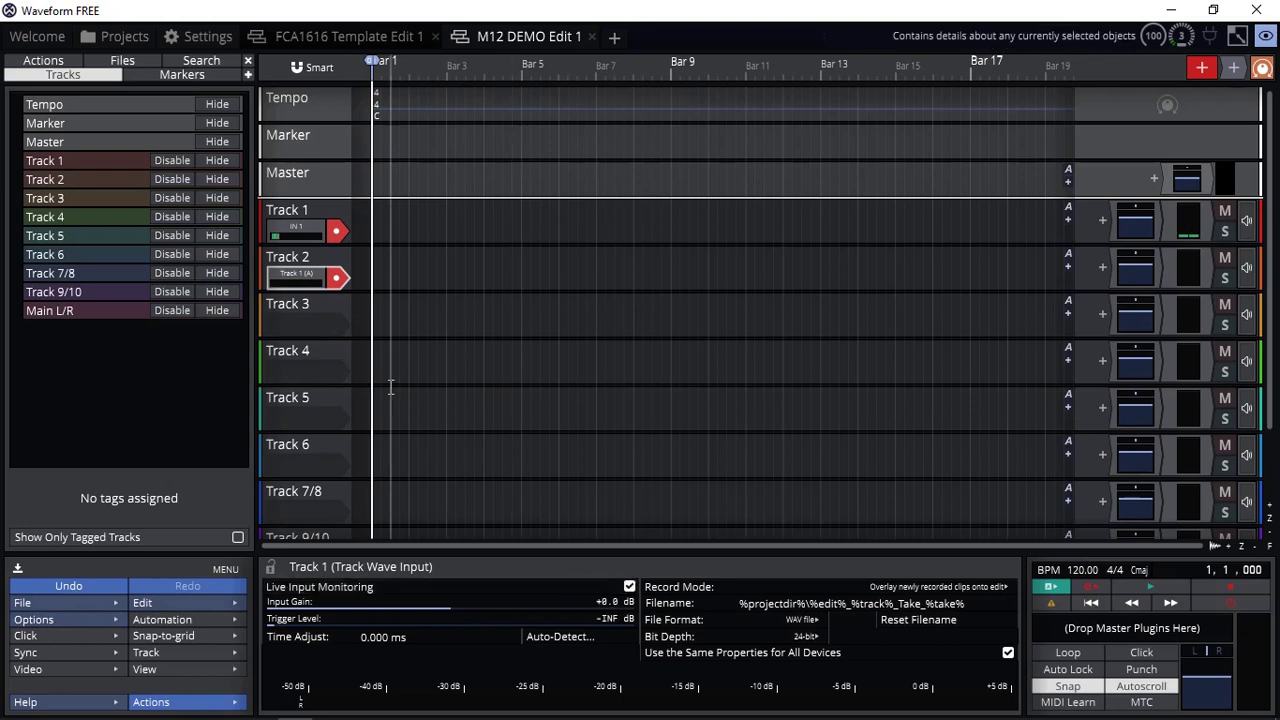
click(297, 226)
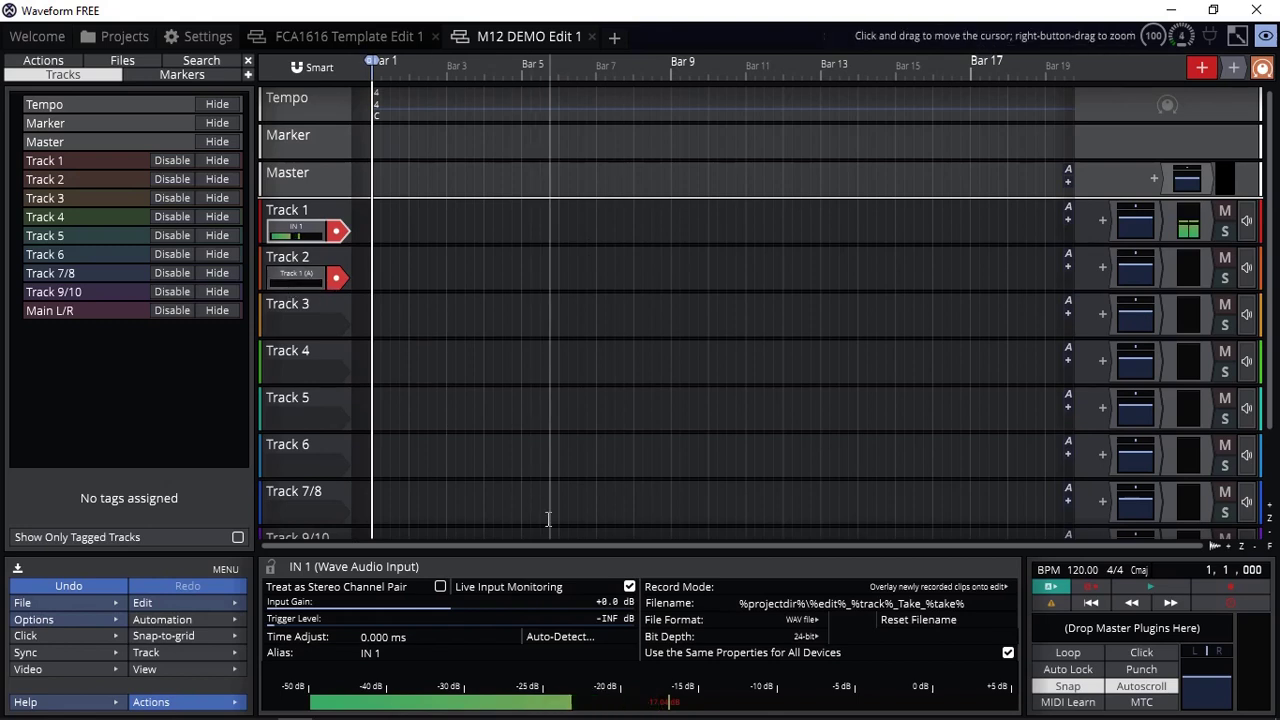
Record a test take on both armed tracks, creating clips from bar 1 to 5.3.949
click(1232, 587)
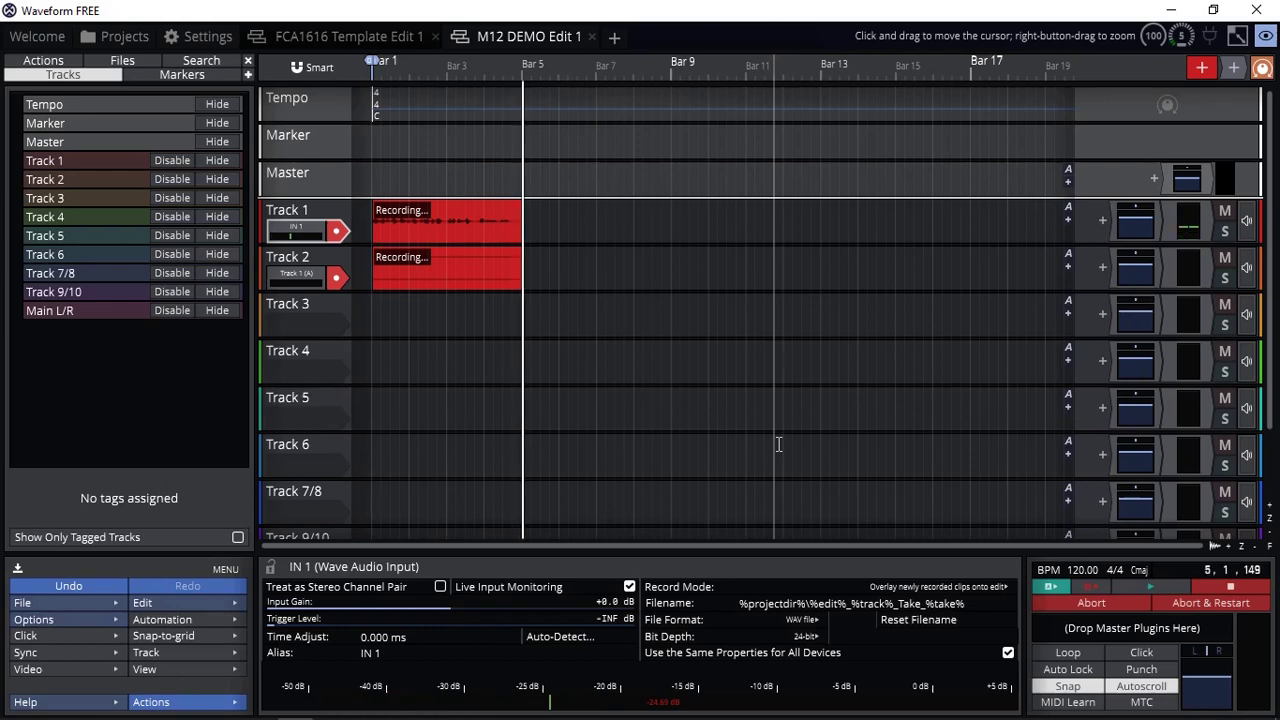
click(1223, 585)
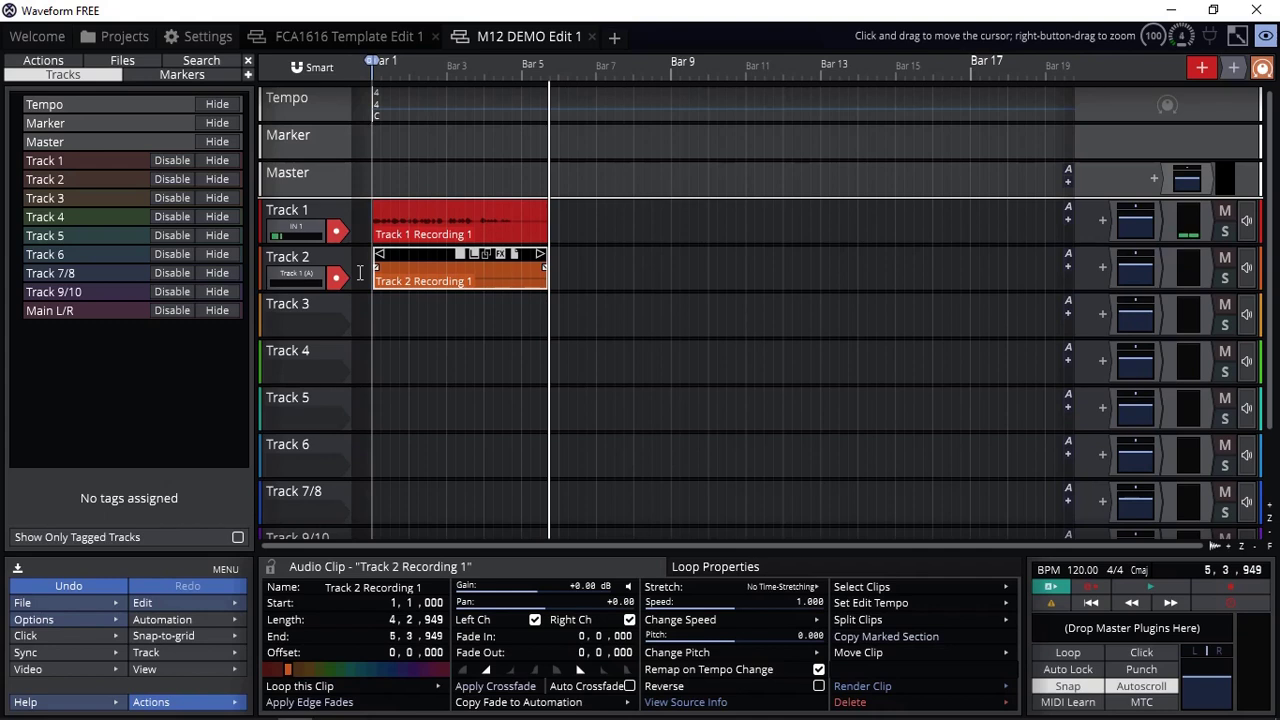
mouse_move(478, 230)
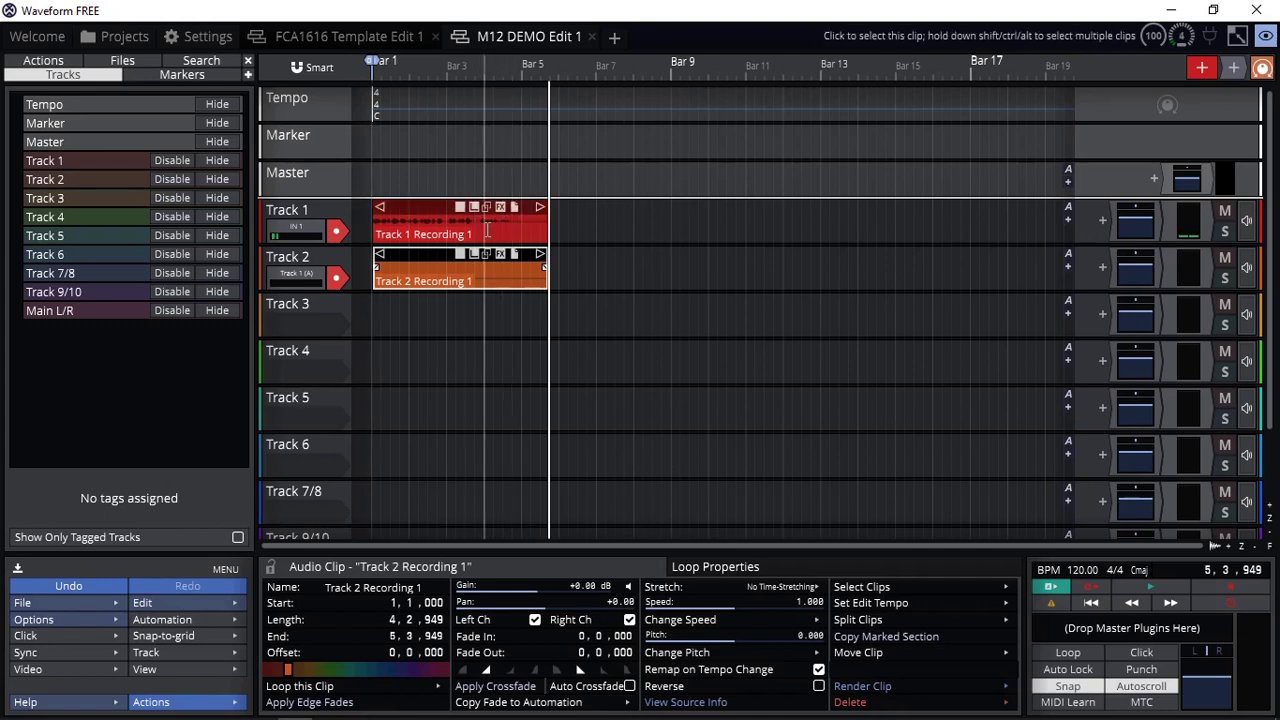